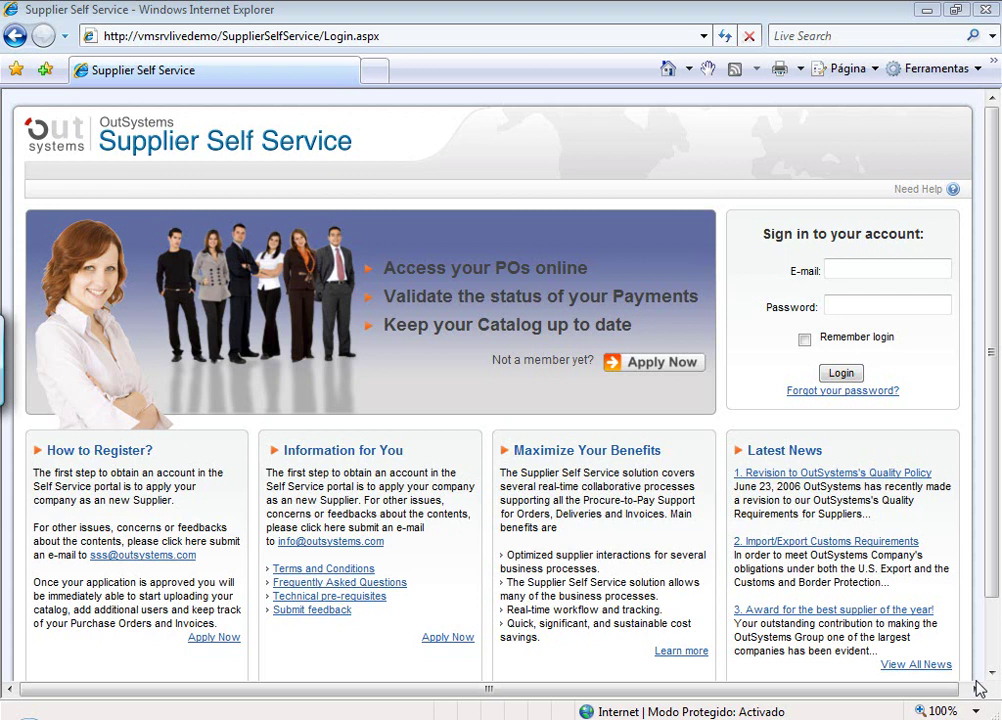
# - Sign in with the saved supplier e-mail and the account password to reach the Home dashboard
pyautogui.click(856, 265)
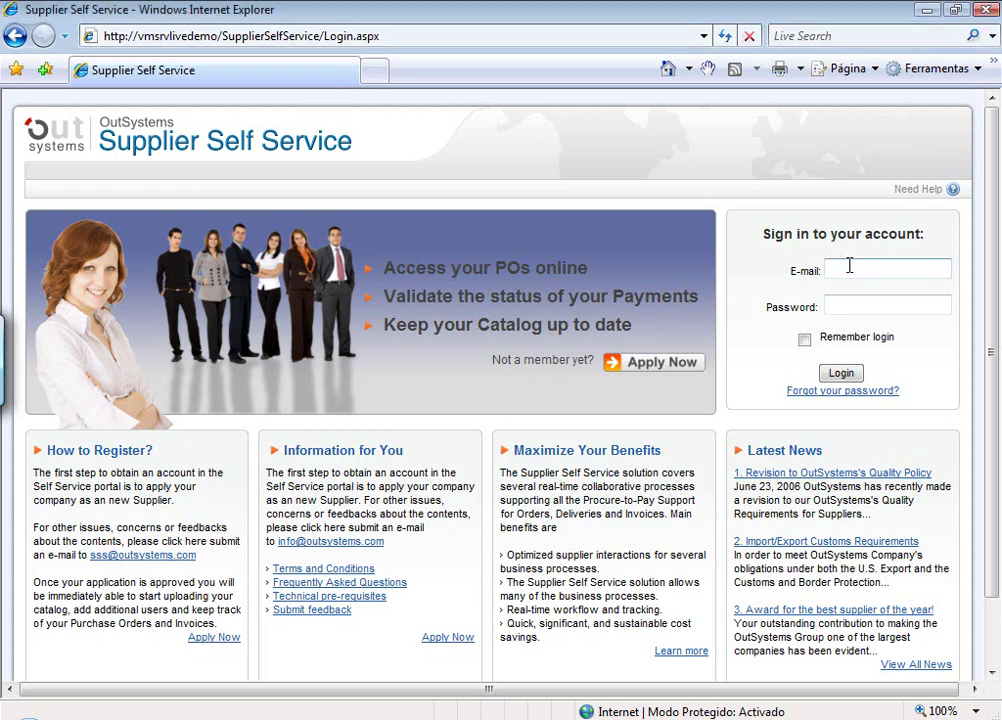
pyautogui.write('sally')
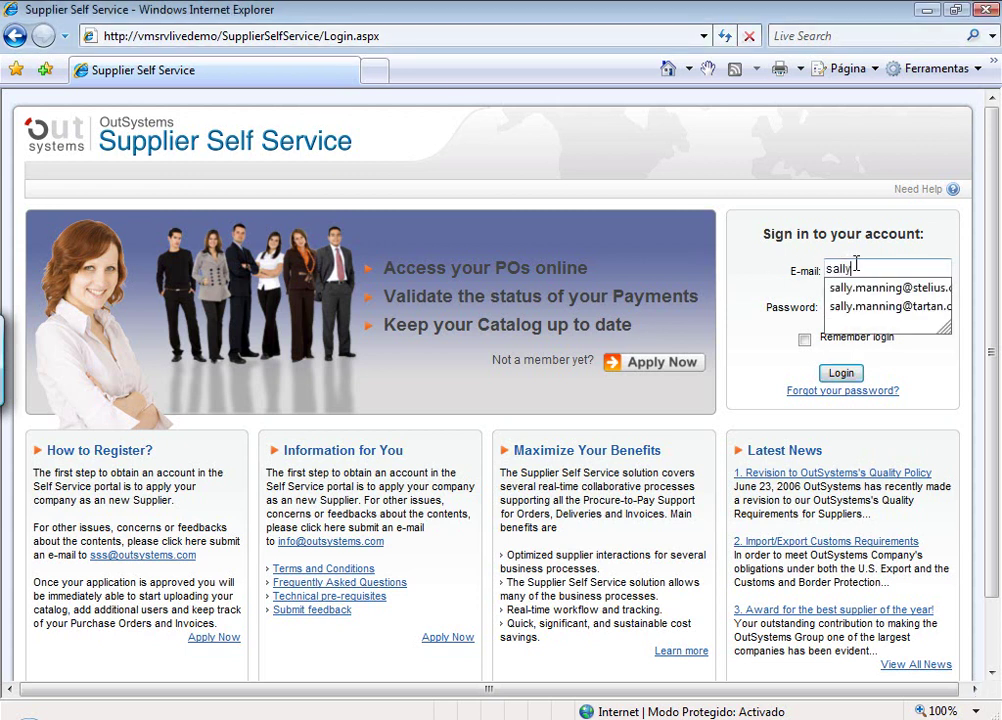
pyautogui.press('Return')
pyautogui.press('Tab')
pyautogui.press('Return')
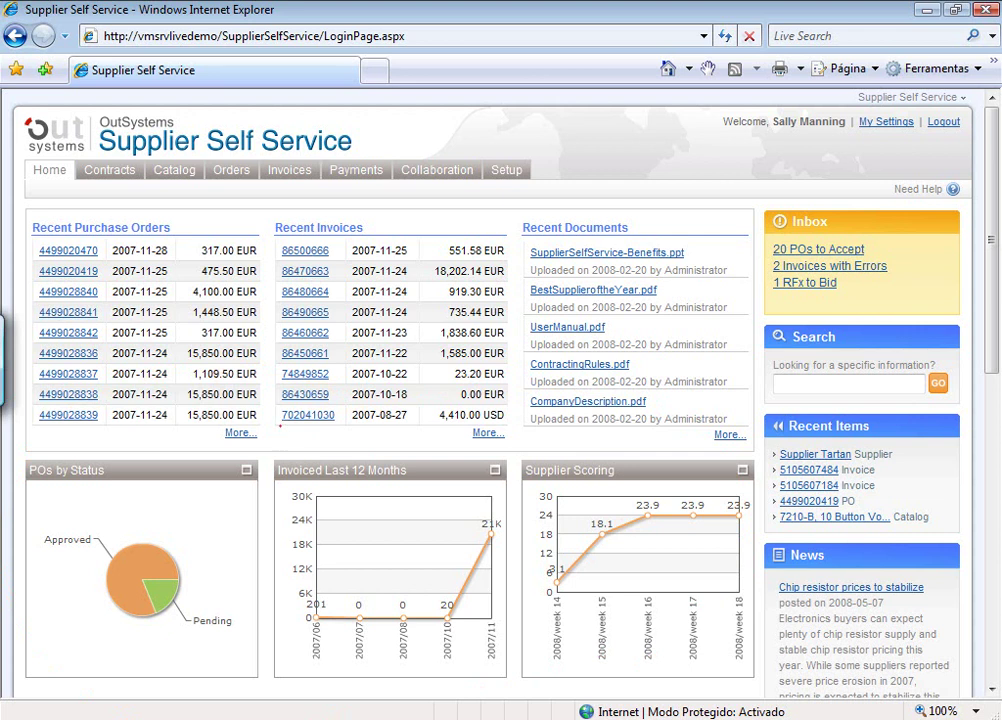
pyautogui.moveTo(35, 118)
pyautogui.mouseDown()
pyautogui.moveTo(220, 225)
pyautogui.moveTo(250, 105)
pyautogui.moveTo(30, 122)
pyautogui.mouseUp()
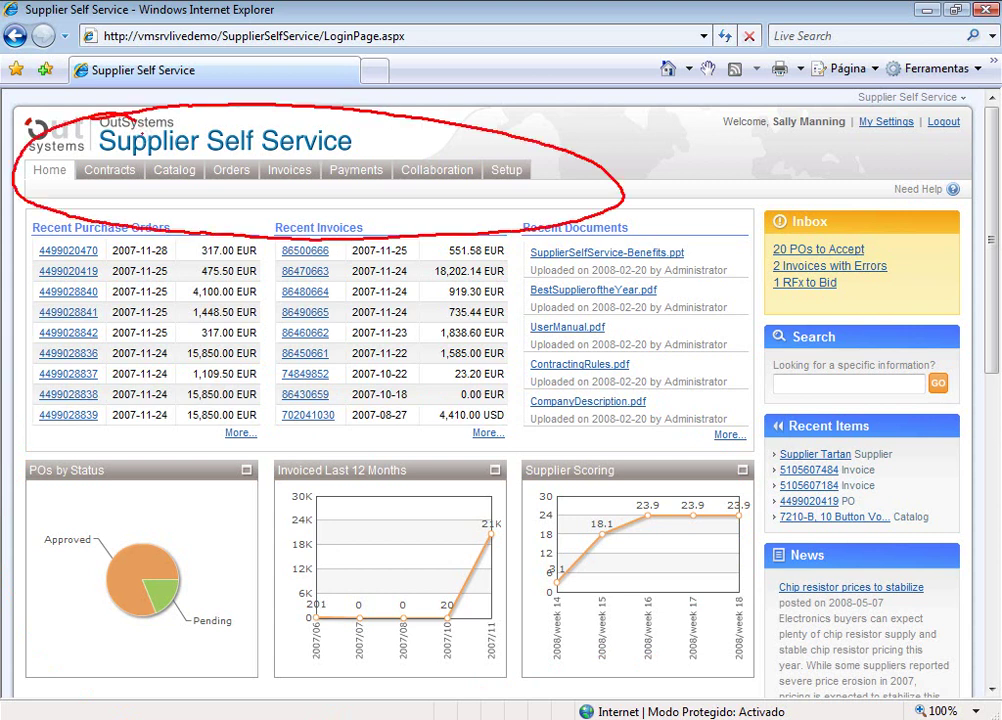
pyautogui.press('Escape')
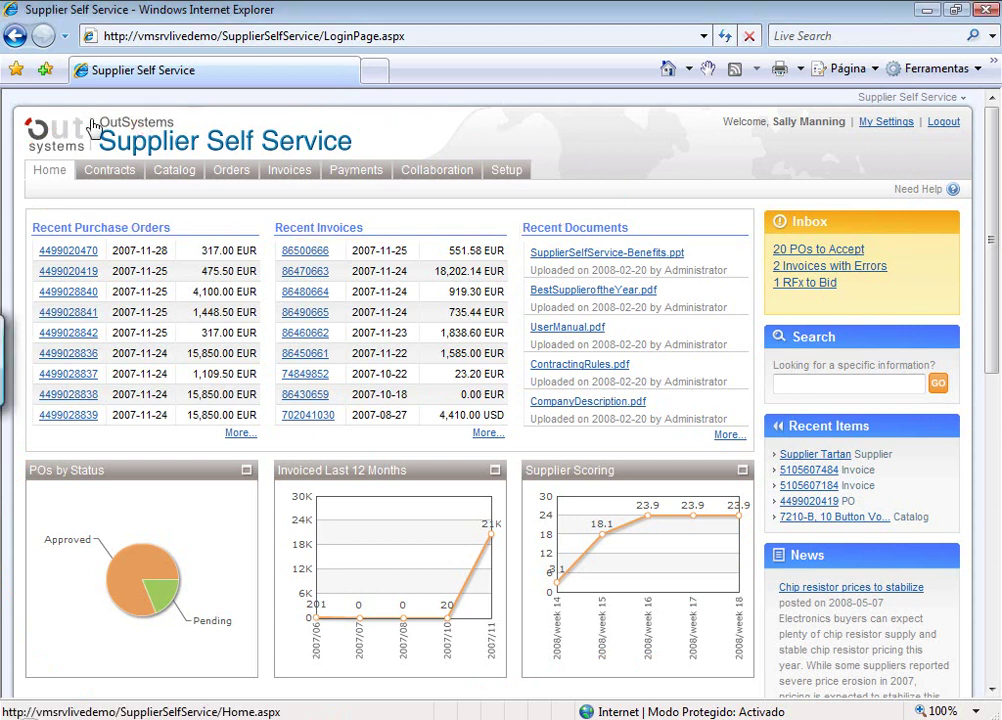
pyautogui.moveTo(880, 165)
pyautogui.mouseDown()
pyautogui.moveTo(740, 425)
pyautogui.moveTo(975, 330)
pyautogui.moveTo(866, 142)
pyautogui.mouseUp()
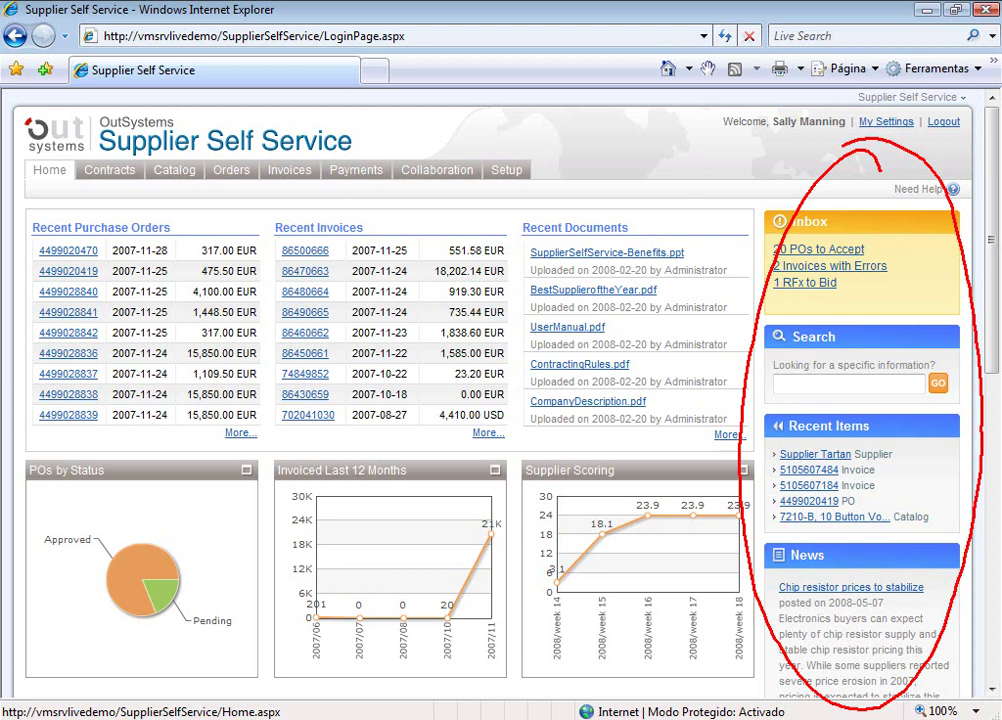
pyautogui.press('Escape')
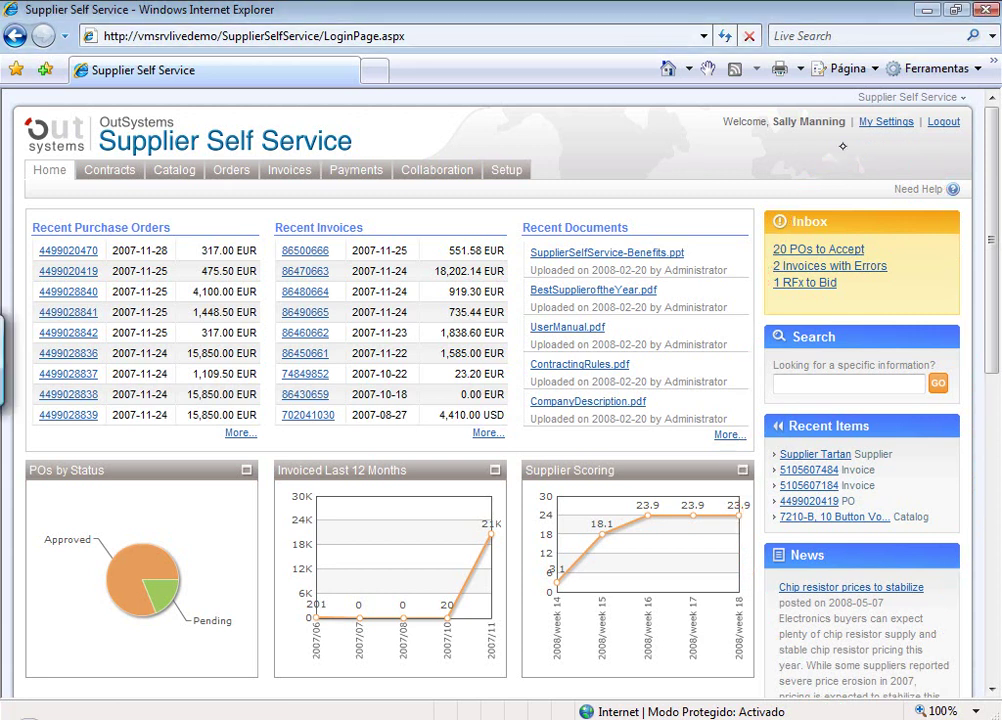
pyautogui.moveTo(880, 212); pyautogui.dragTo(845, 212)
# - Browse the Catalog and Registered Products, then open the Contracts list of 14 contracts
pyautogui.click(177, 181)
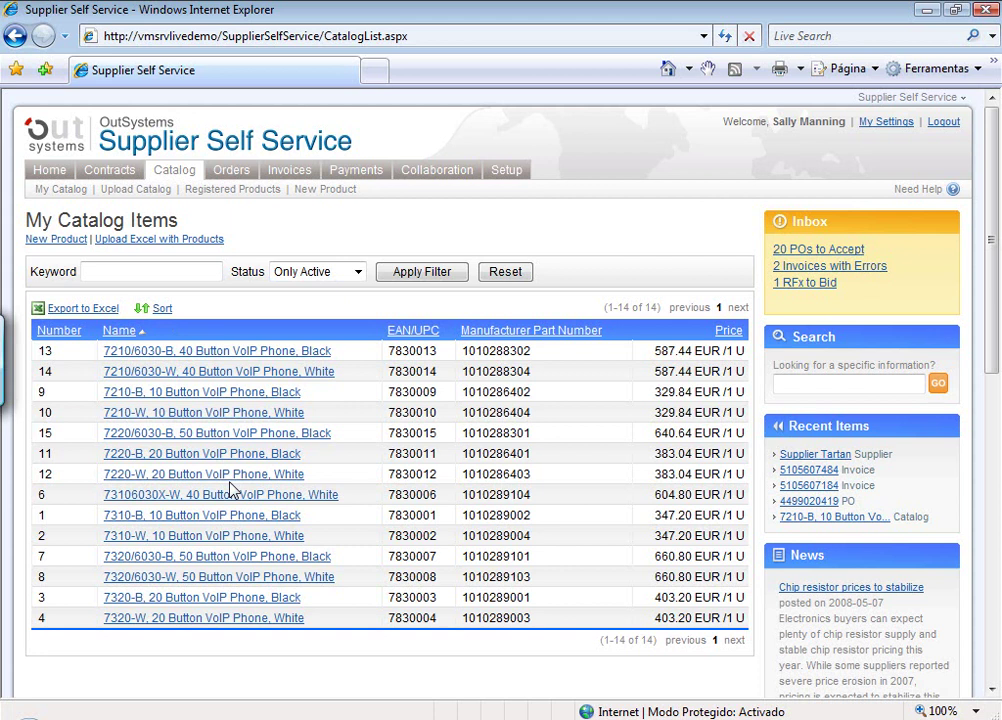
pyautogui.click(241, 198)
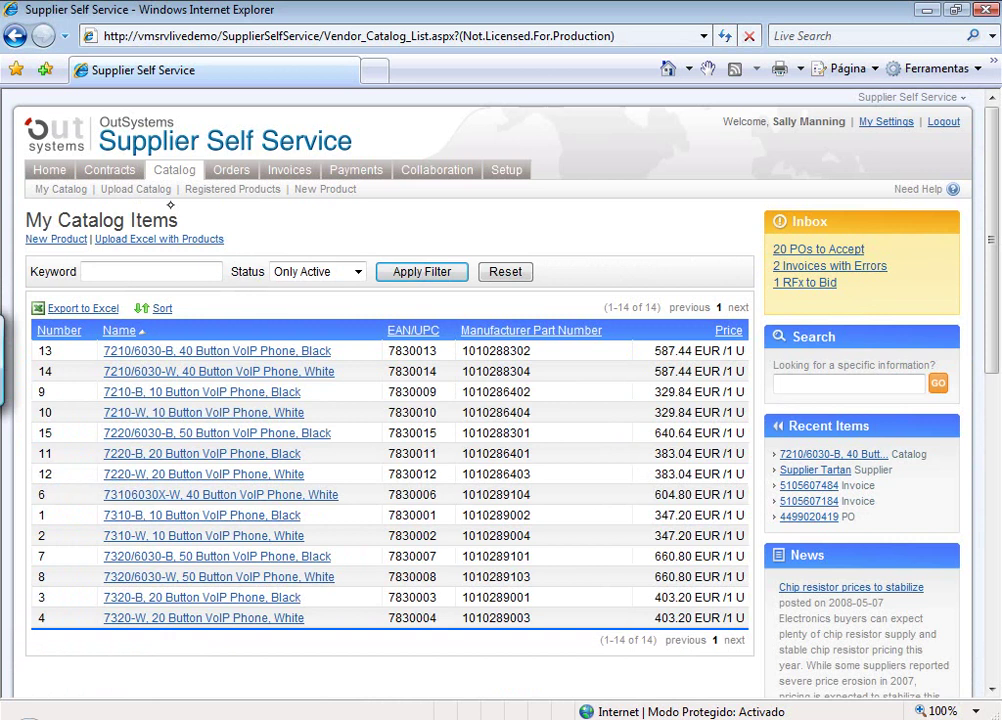
pyautogui.click(104, 172)
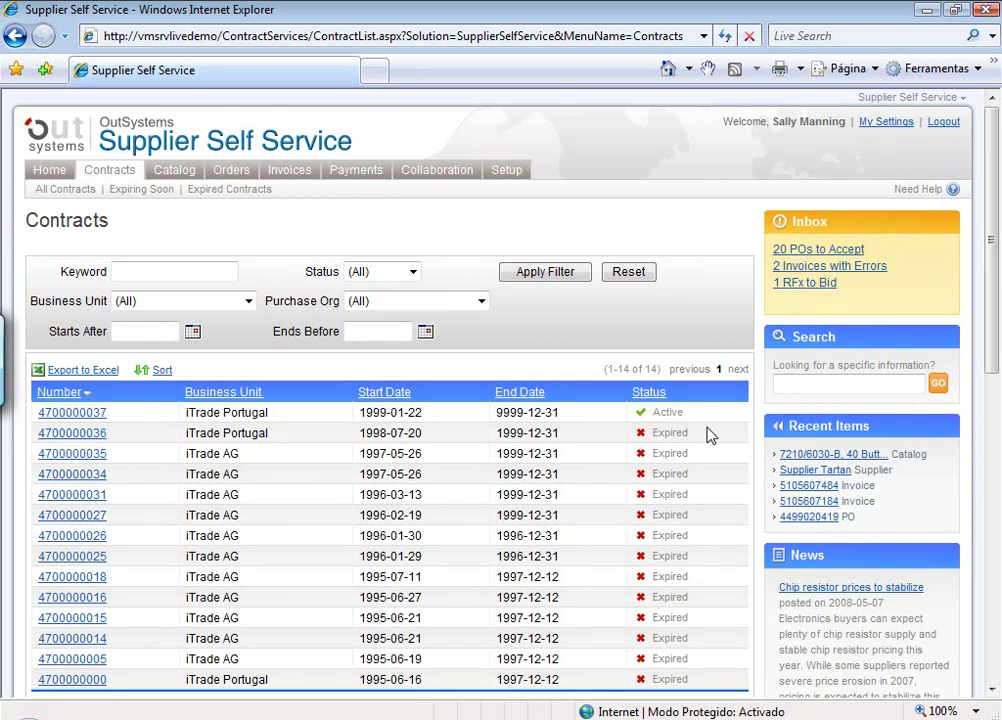
pyautogui.click(72, 416)
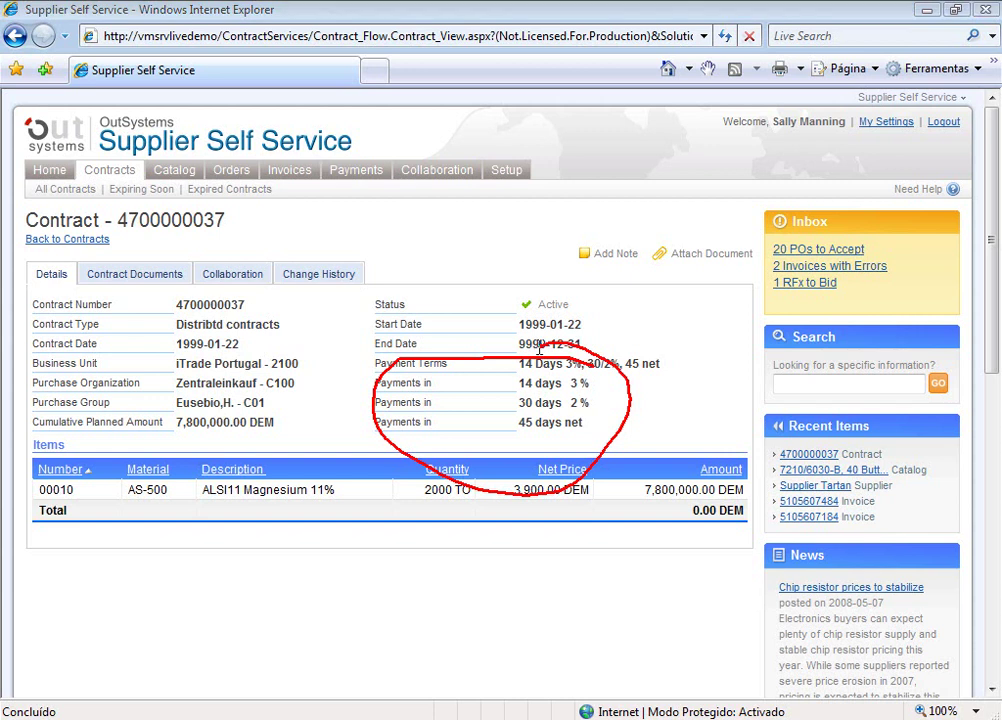
pyautogui.click(136, 276)
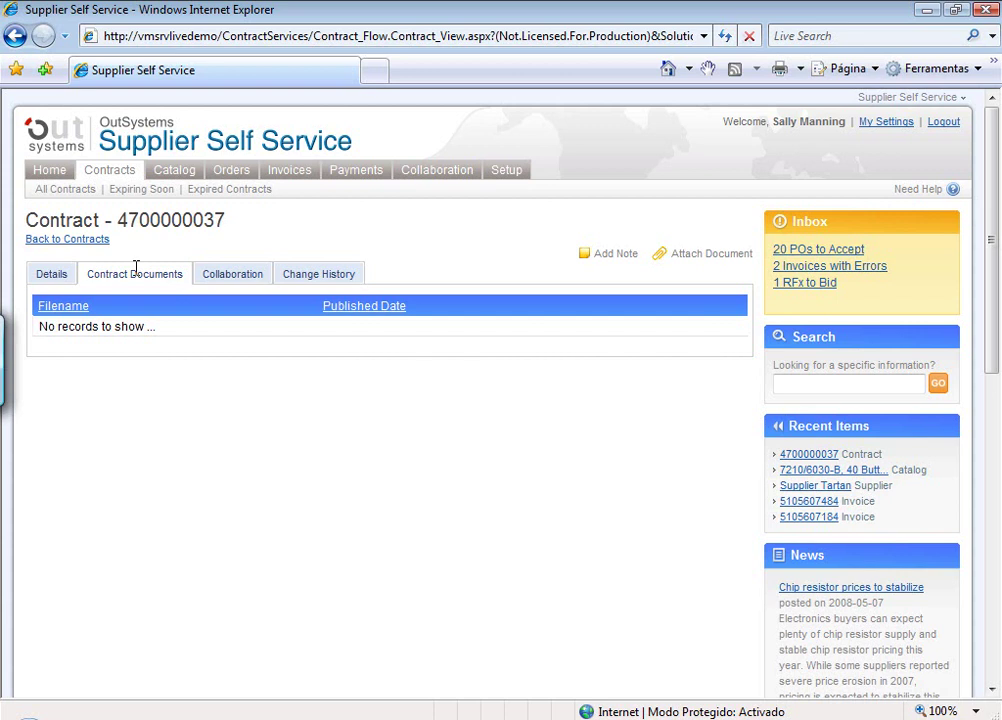
pyautogui.click(45, 275)
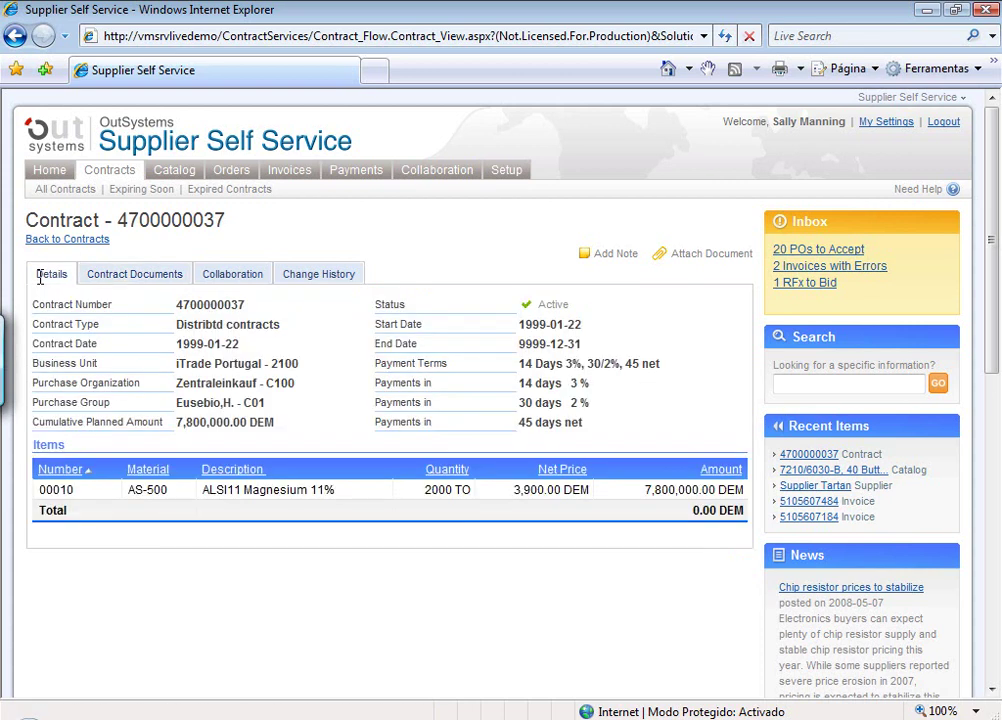
pyautogui.click(232, 273)
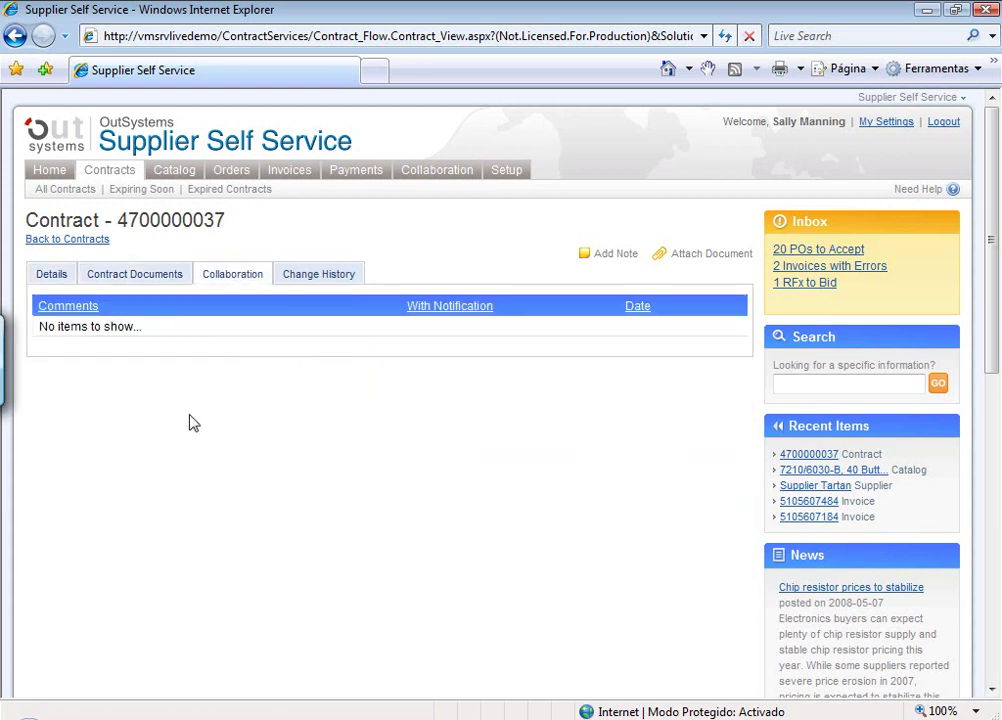
pyautogui.click(135, 274)
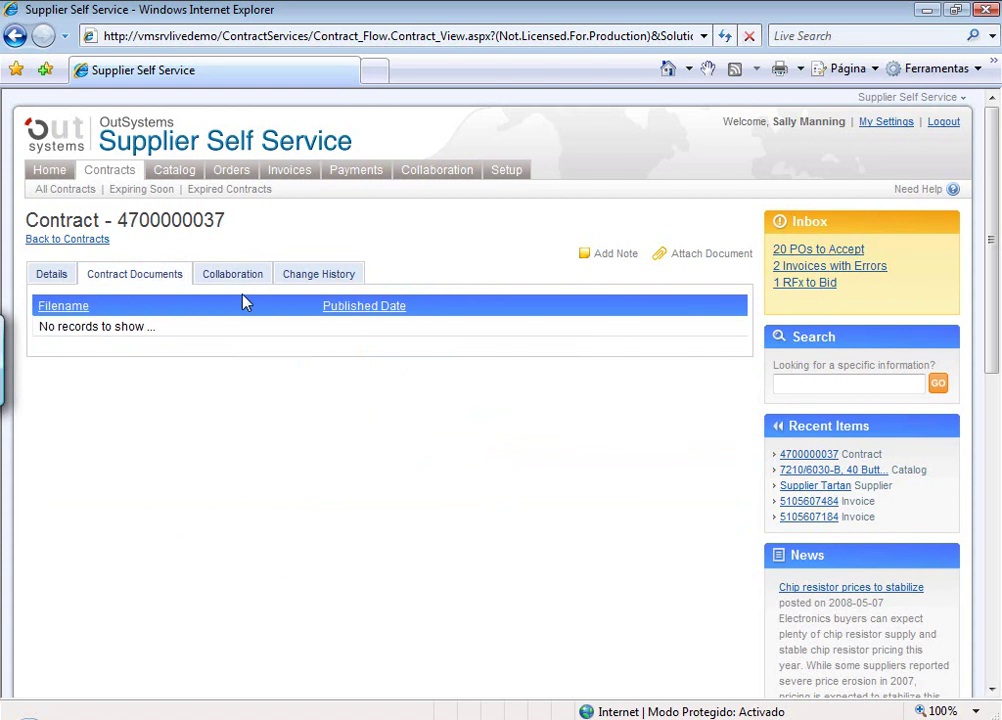
pyautogui.click(241, 177)
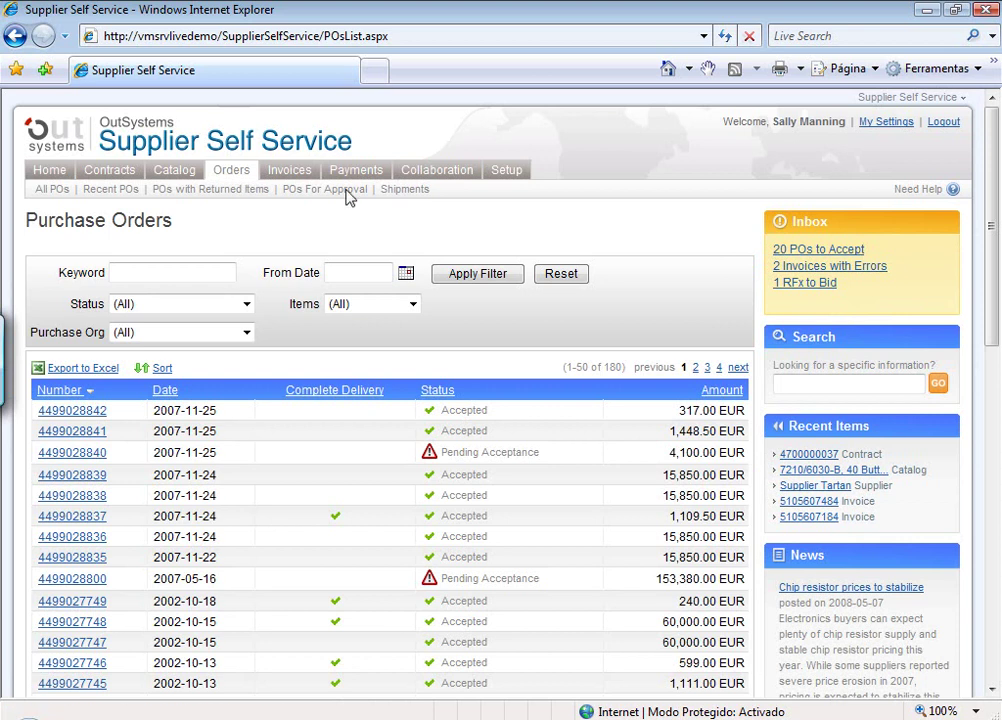
pyautogui.click(823, 253)
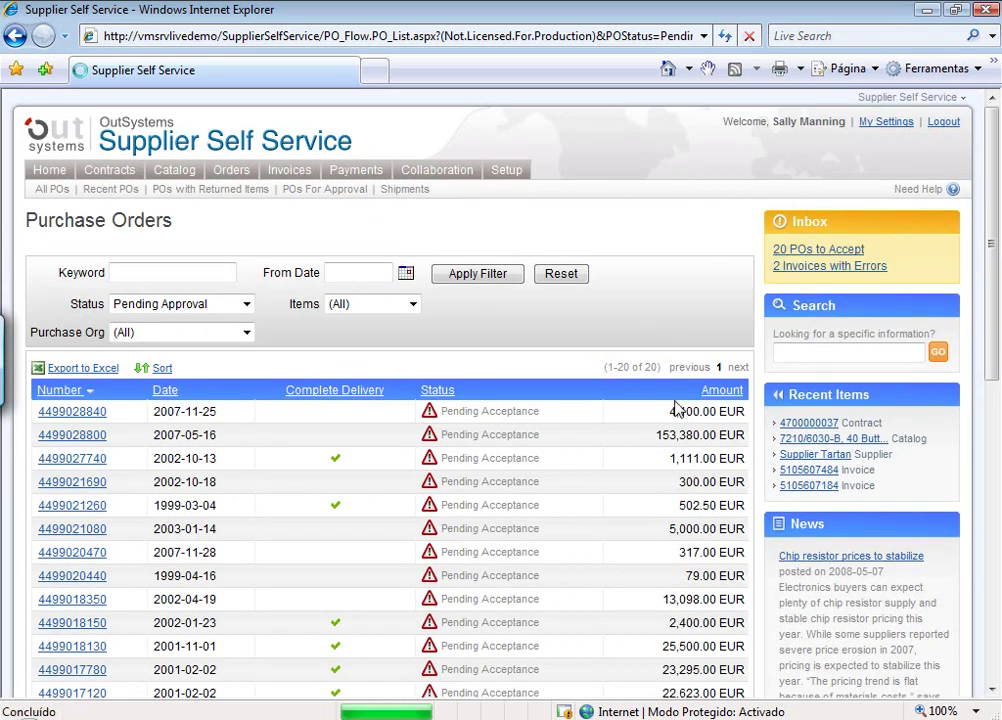
pyautogui.scroll(-2, 657, 421)
pyautogui.scroll(2, 660, 421)
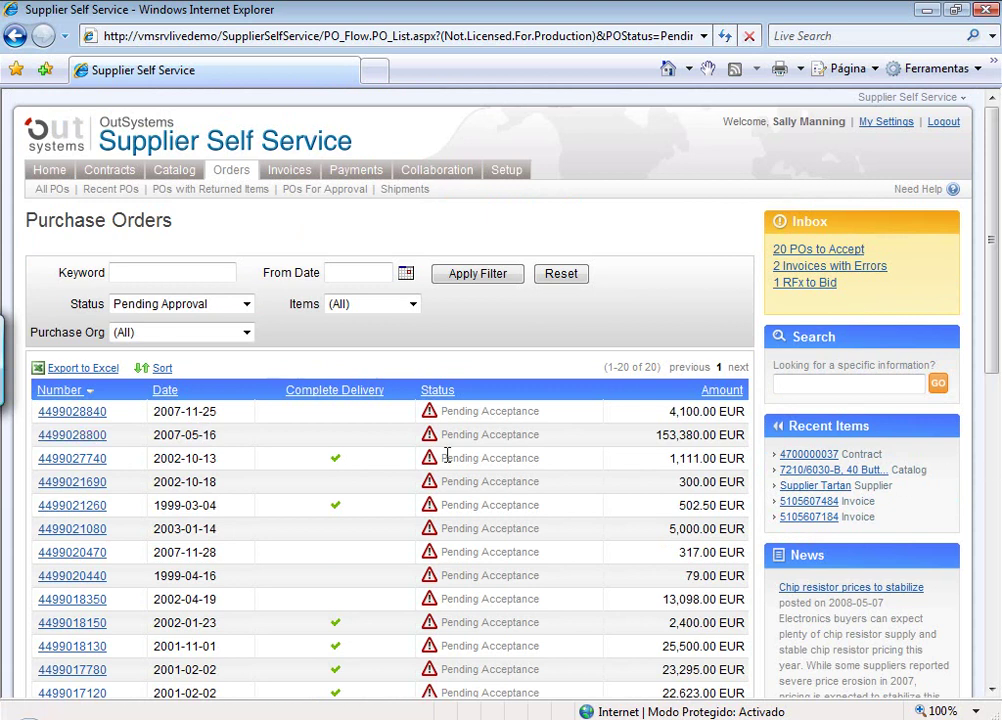
pyautogui.click(87, 416)
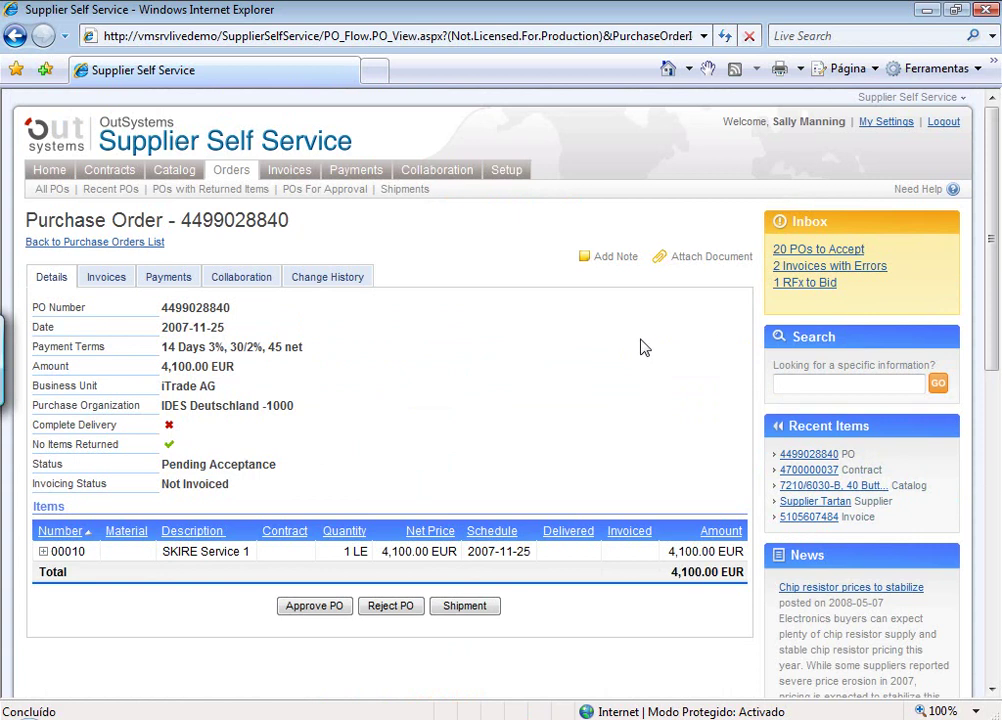
pyautogui.moveTo(165, 314); pyautogui.dragTo(340, 438)
pyautogui.click(204, 577)
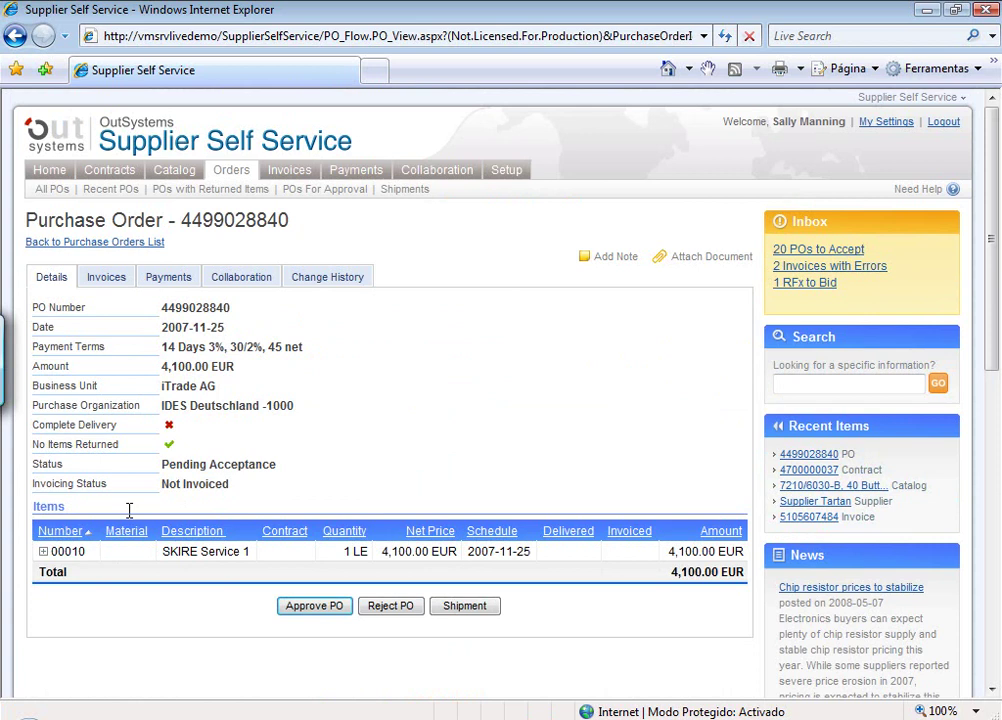
pyautogui.moveTo(143, 576)
pyautogui.mouseDown()
pyautogui.moveTo(302, 563)
pyautogui.moveTo(481, 574)
pyautogui.moveTo(598, 567)
pyautogui.mouseUp()
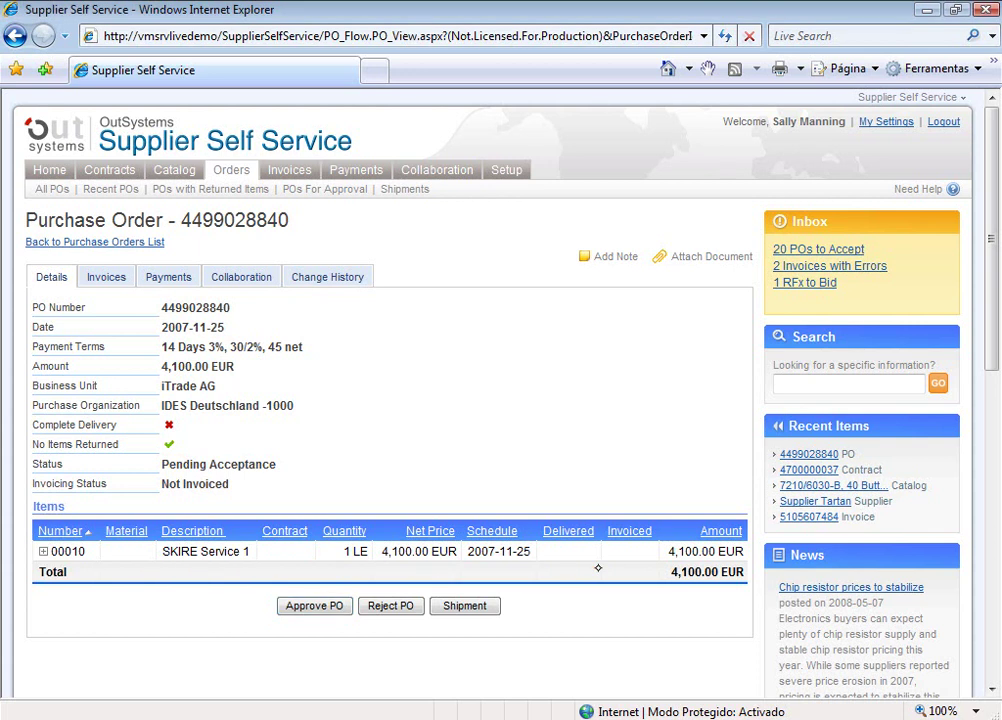
pyautogui.click(316, 608)
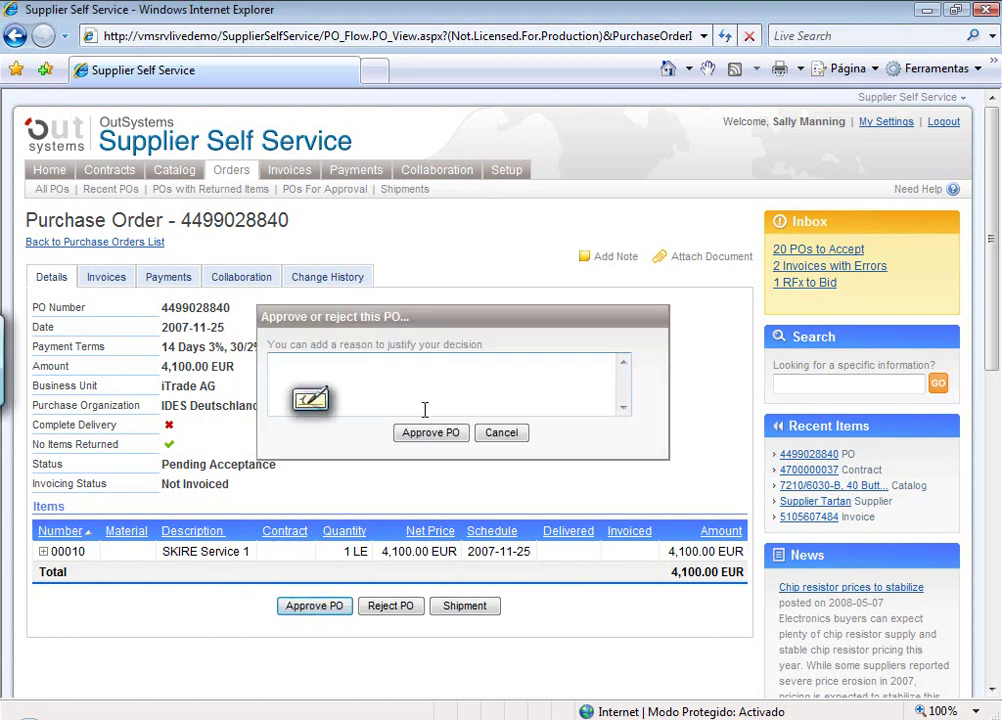
pyautogui.write('Everythin')
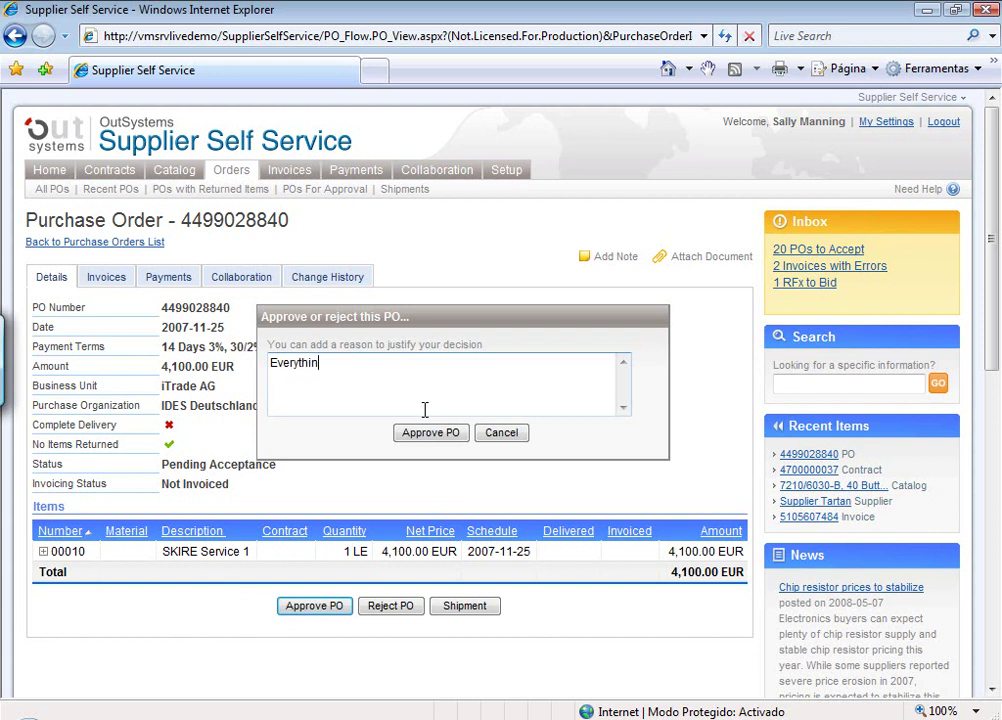
pyautogui.write("g's fine and have the item int")
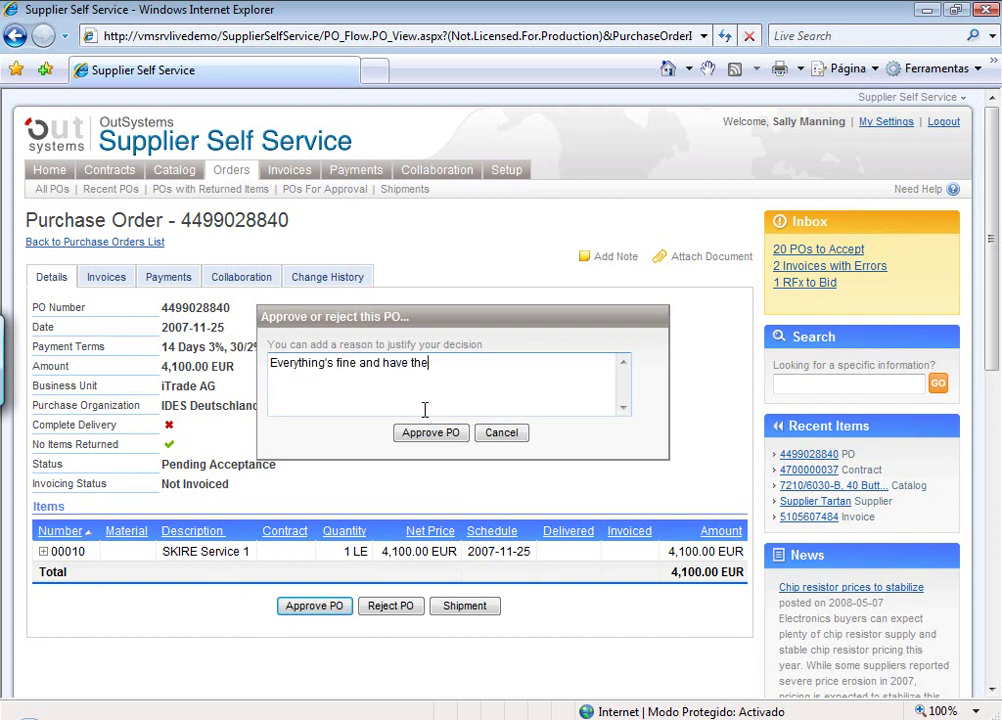
pyautogui.press('BackSpace')
pyautogui.write('stock')
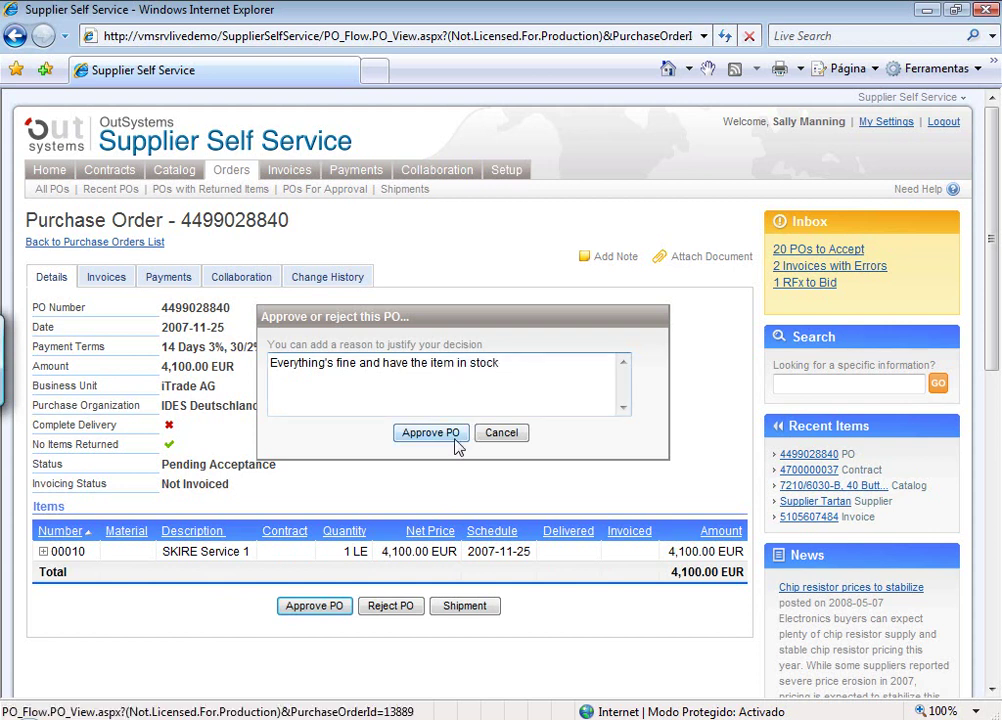
pyautogui.click(458, 436)
pyautogui.click(517, 439)
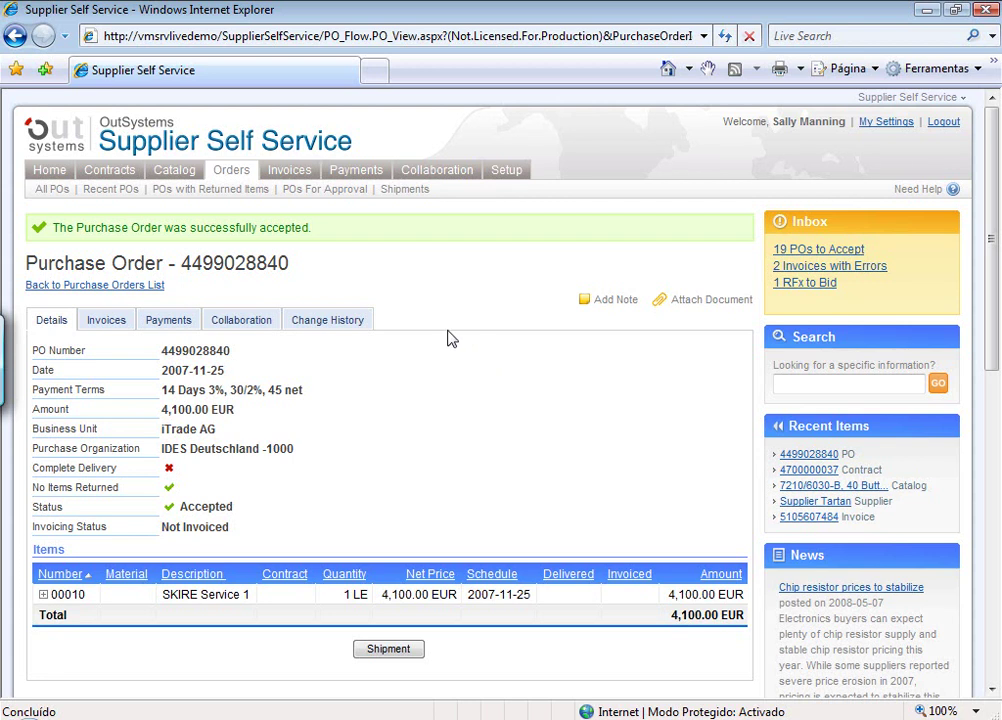
pyautogui.click(228, 175)
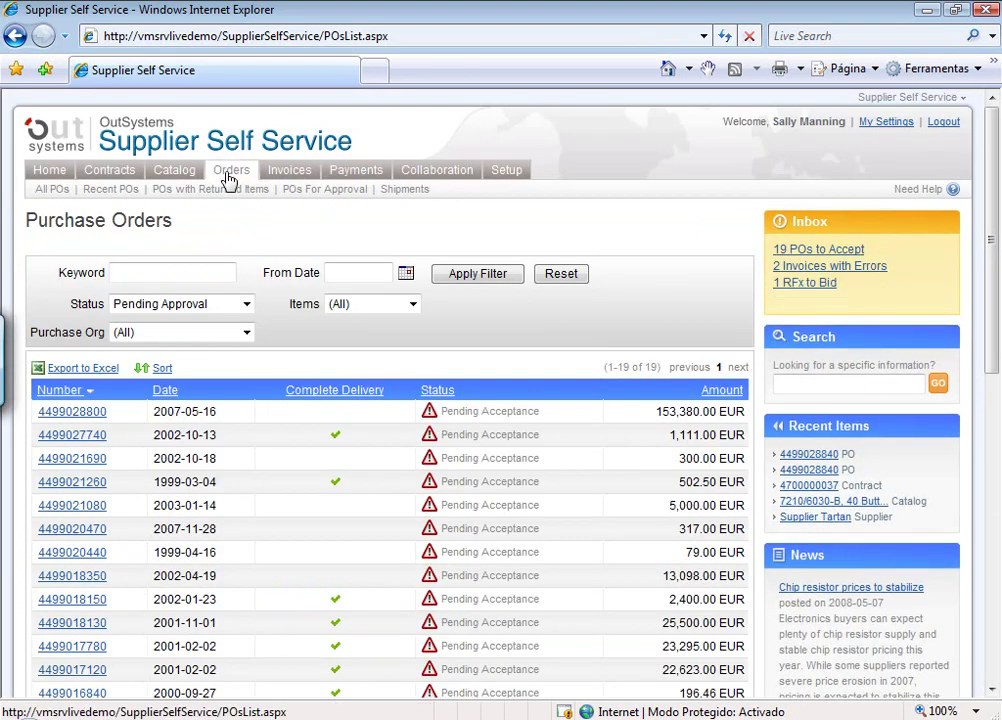
pyautogui.click(230, 305)
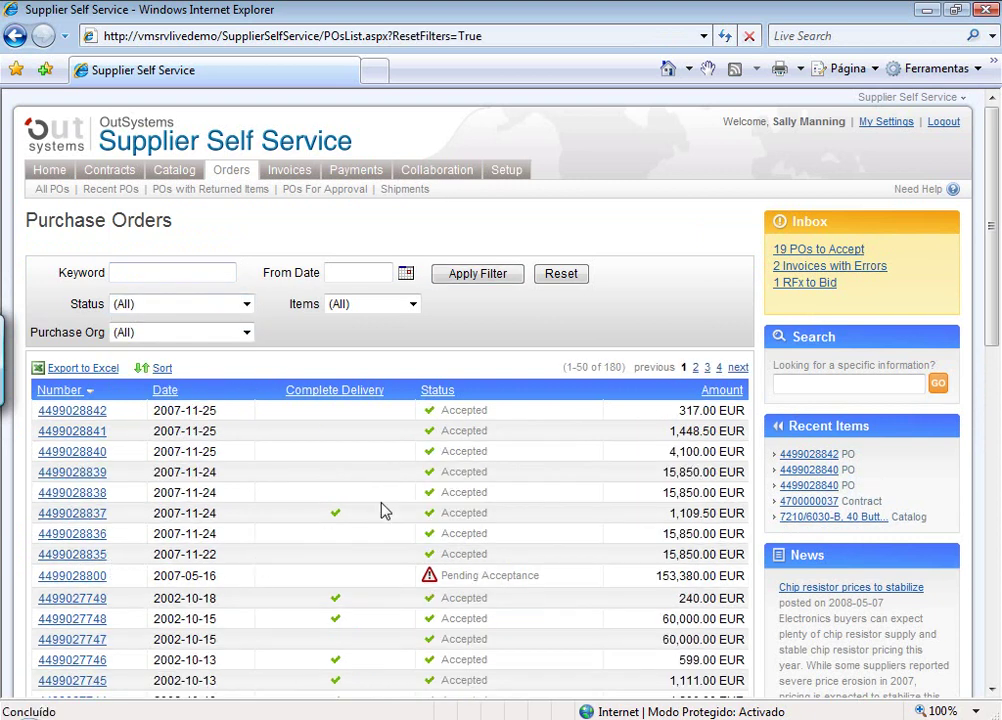
pyautogui.click(70, 522)
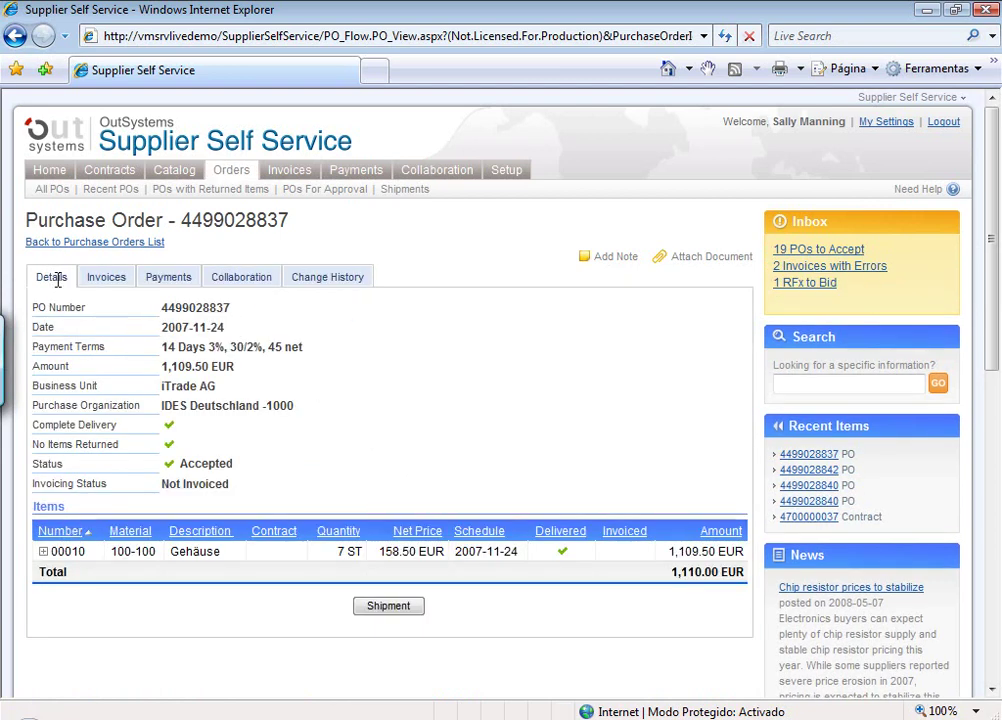
pyautogui.doubleClick(234, 220)
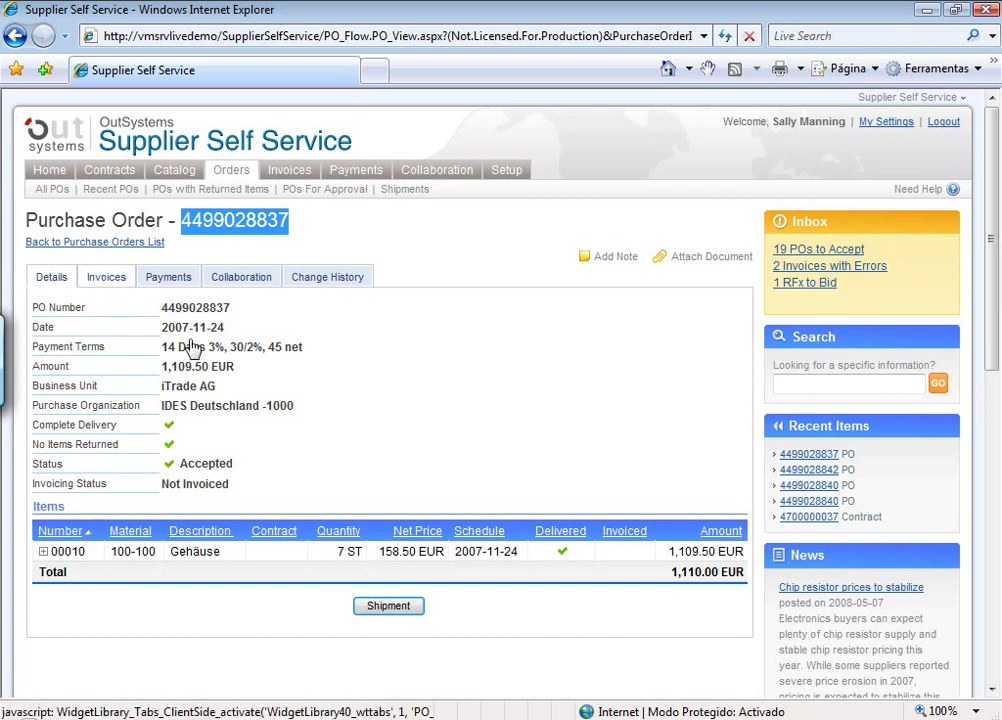
pyautogui.click(119, 289)
pyautogui.doubleClick(97, 329)
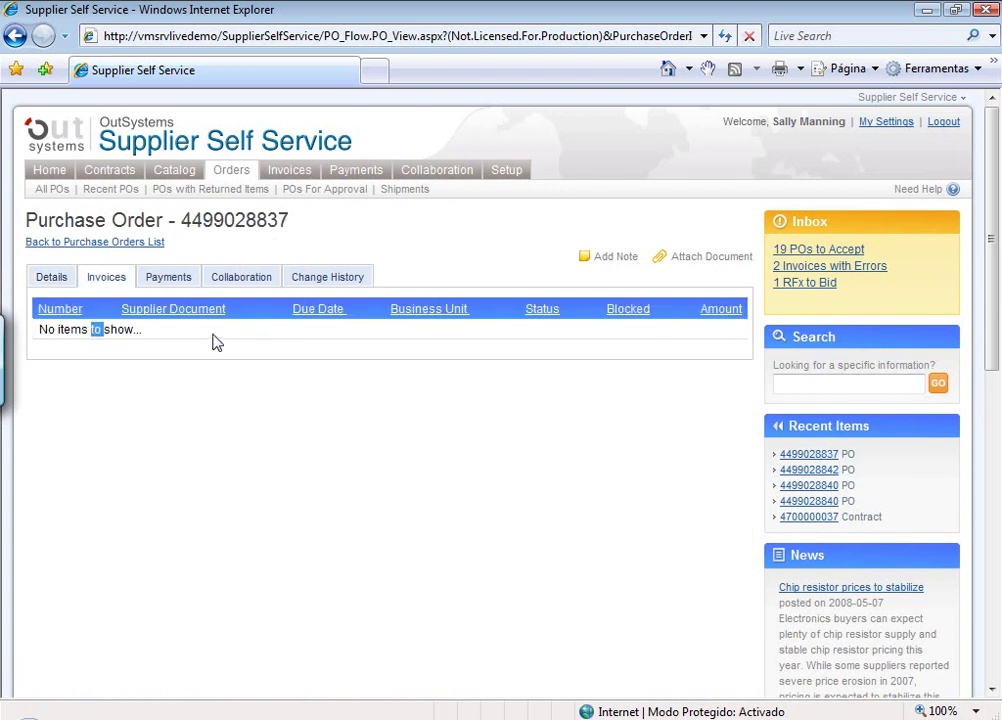
pyautogui.moveTo(215, 342); pyautogui.dragTo(162, 332)
pyautogui.click(183, 293)
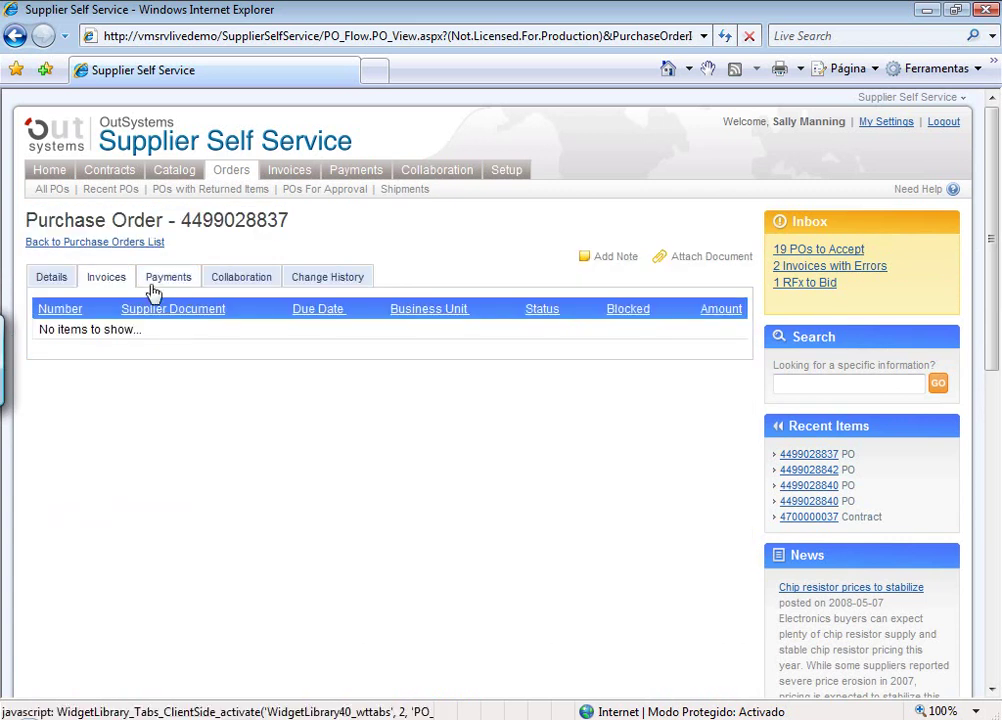
# - Review its payments and collaboration entries, then return to the details with item 100-100 Gehäuse
pyautogui.click(169, 283)
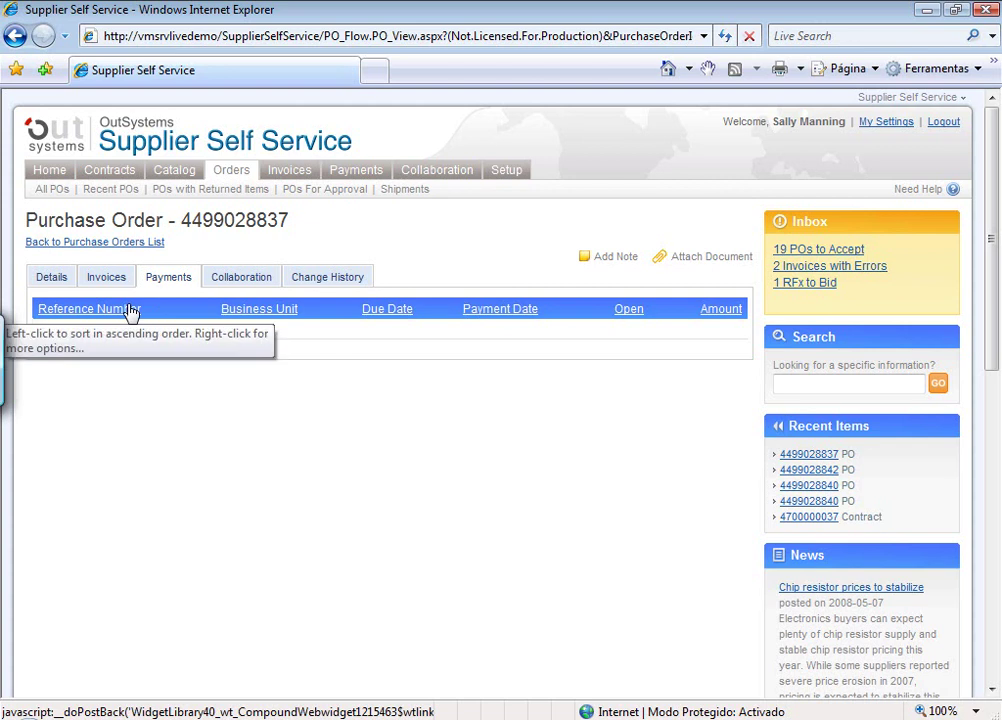
pyautogui.click(246, 276)
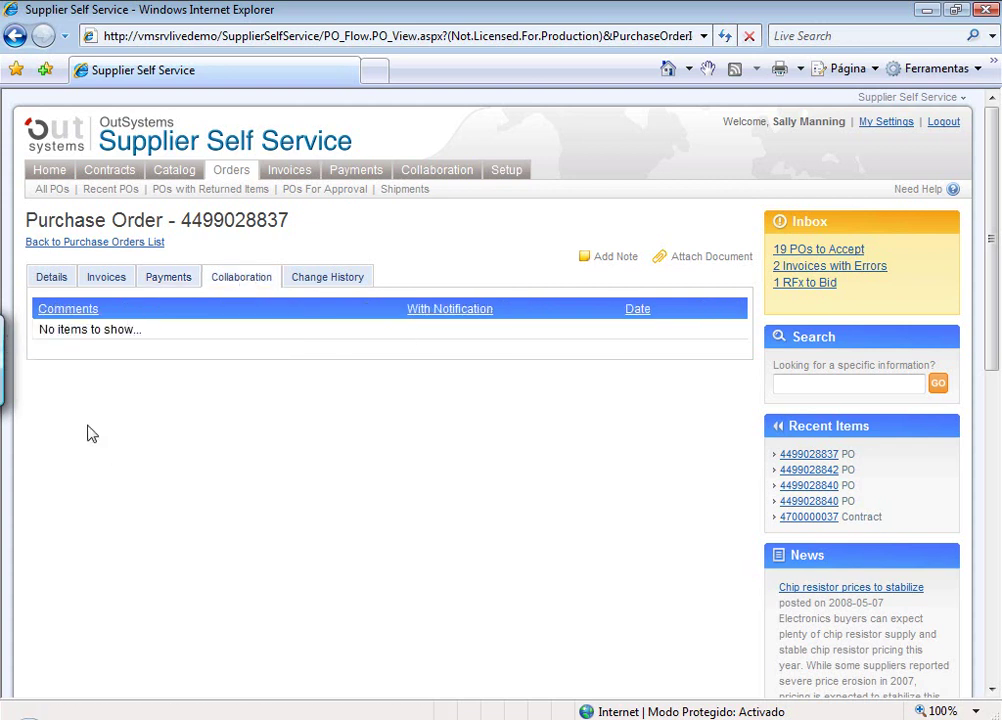
pyautogui.moveTo(63, 330); pyautogui.dragTo(152, 335)
pyautogui.click(152, 335)
pyautogui.click(51, 276)
pyautogui.moveTo(40, 552); pyautogui.dragTo(45, 560)
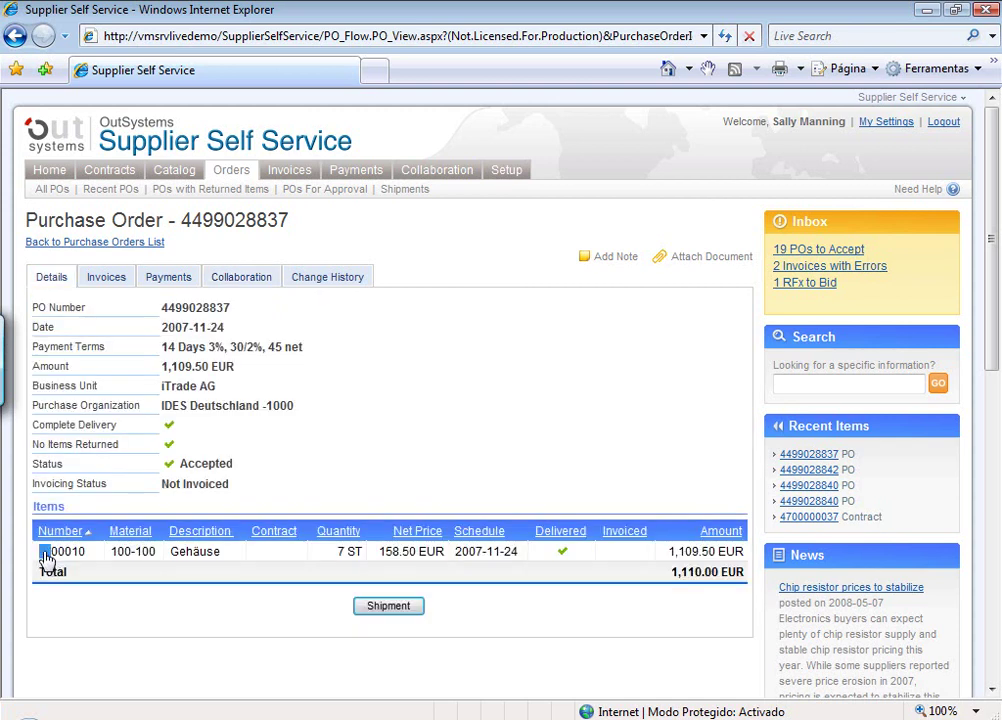
# - Expand item 00010 to inspect its goods receipt dated 2007-11-24 for 1,109.50
pyautogui.click(43, 551)
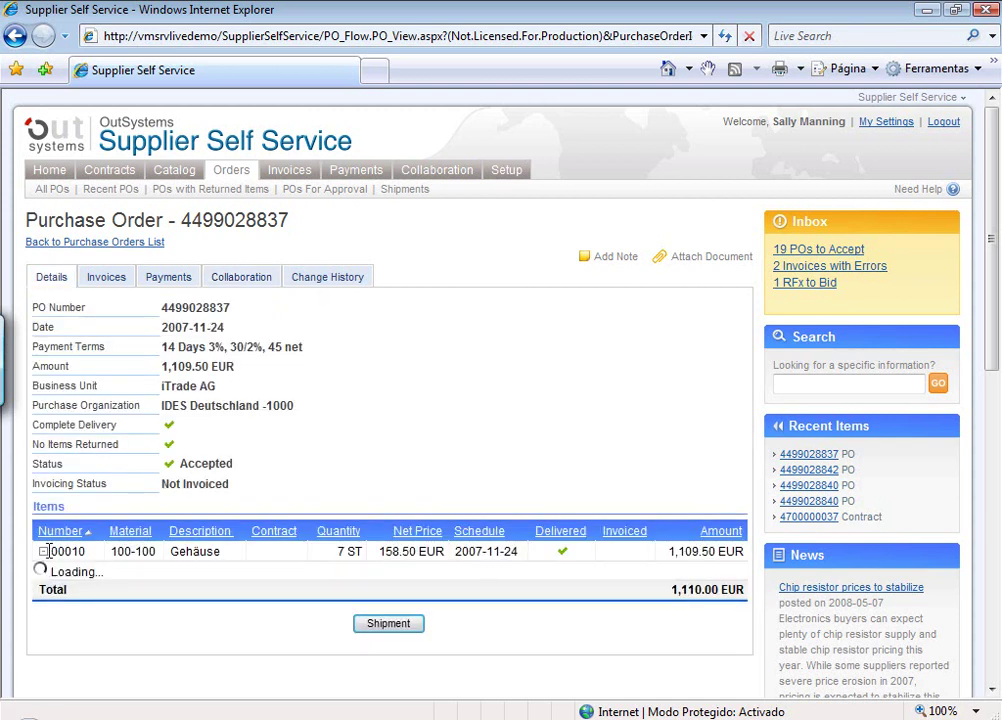
pyautogui.scroll(-1, 40, 562)
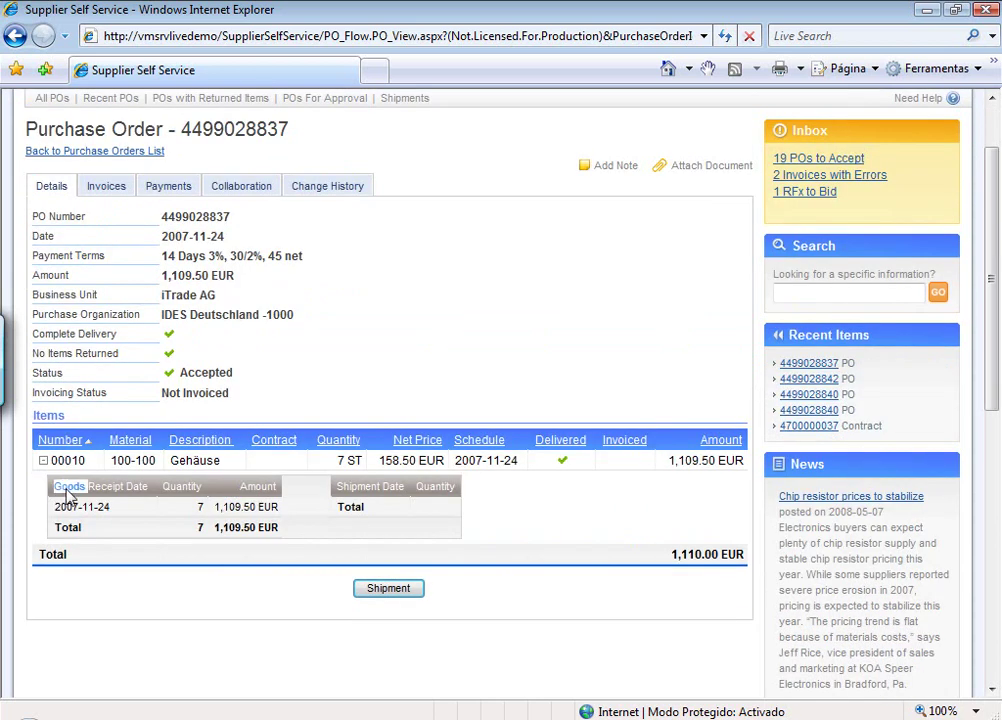
pyautogui.click(145, 489)
pyautogui.moveTo(55, 506); pyautogui.dragTo(125, 519)
pyautogui.click(125, 519)
pyautogui.moveTo(55, 506); pyautogui.dragTo(134, 510)
pyautogui.click(134, 510)
pyautogui.moveTo(222, 506); pyautogui.dragTo(284, 508)
pyautogui.click(215, 508)
pyautogui.moveTo(215, 508); pyautogui.dragTo(253, 508)
pyautogui.click(257, 505)
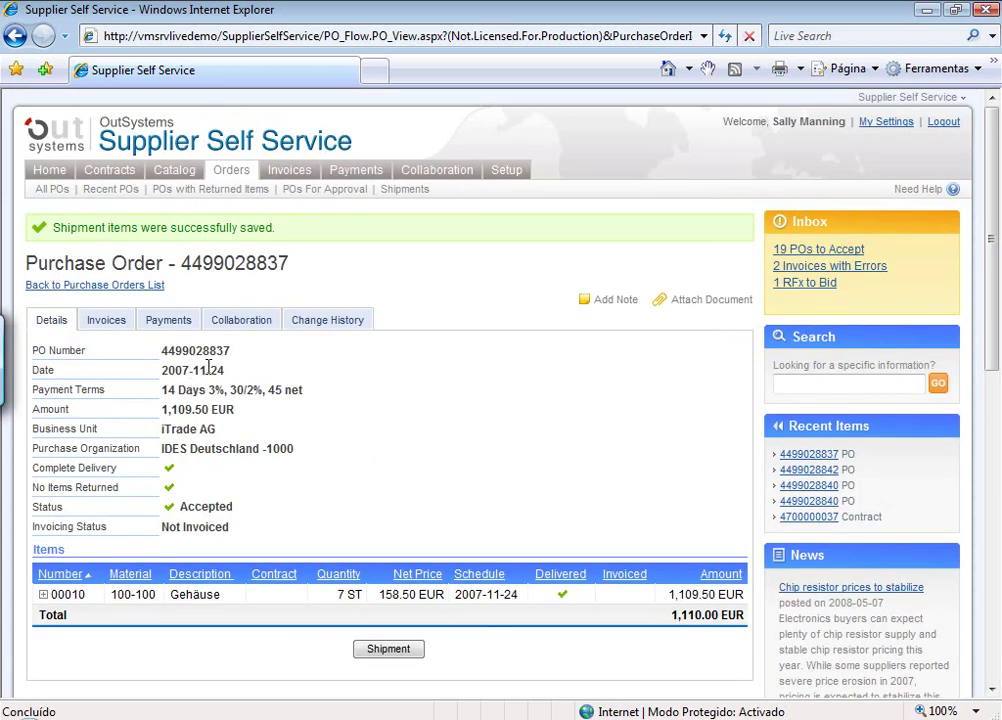
pyautogui.click(285, 172)
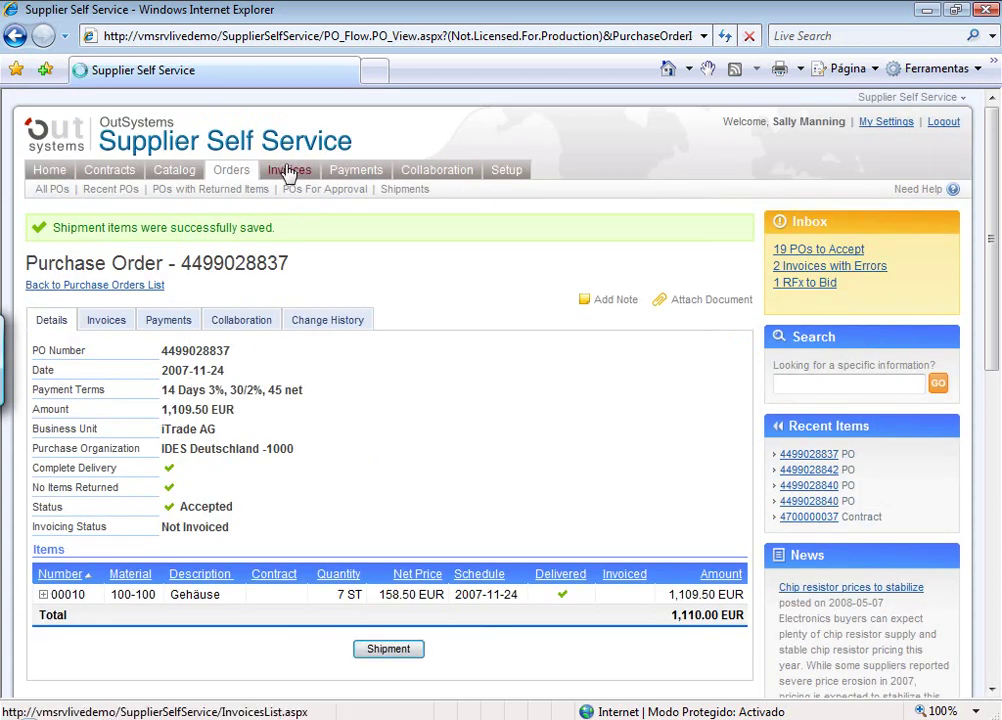
# - Review the payments list, then bring up the Invoices list of 27 posted invoices
pyautogui.click(351, 176)
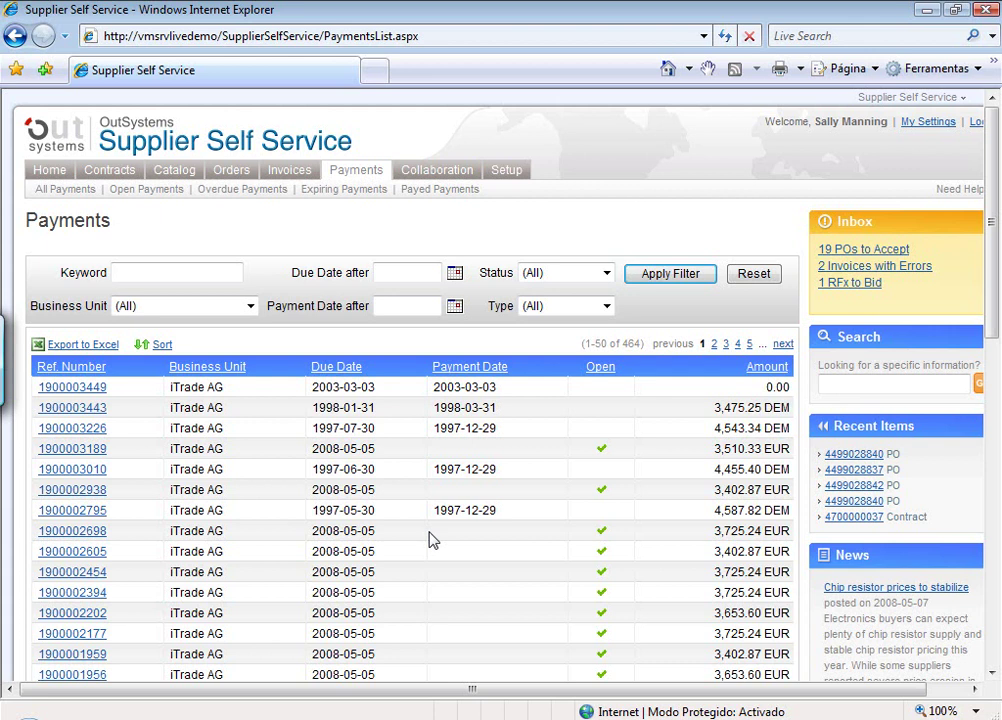
pyautogui.click(284, 169)
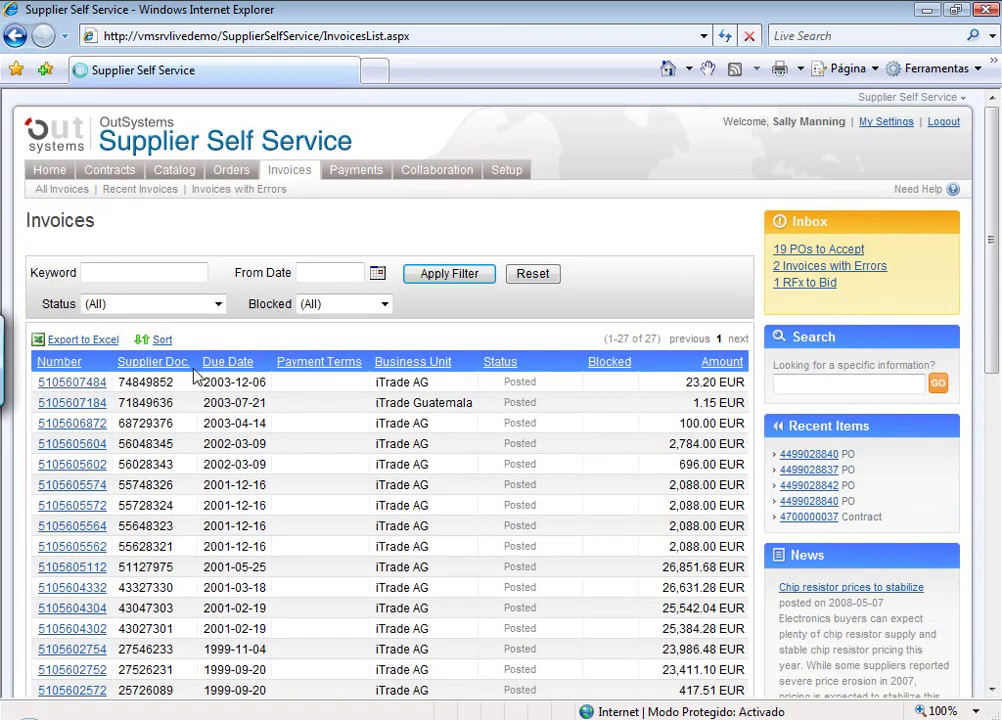
pyautogui.click(447, 272)
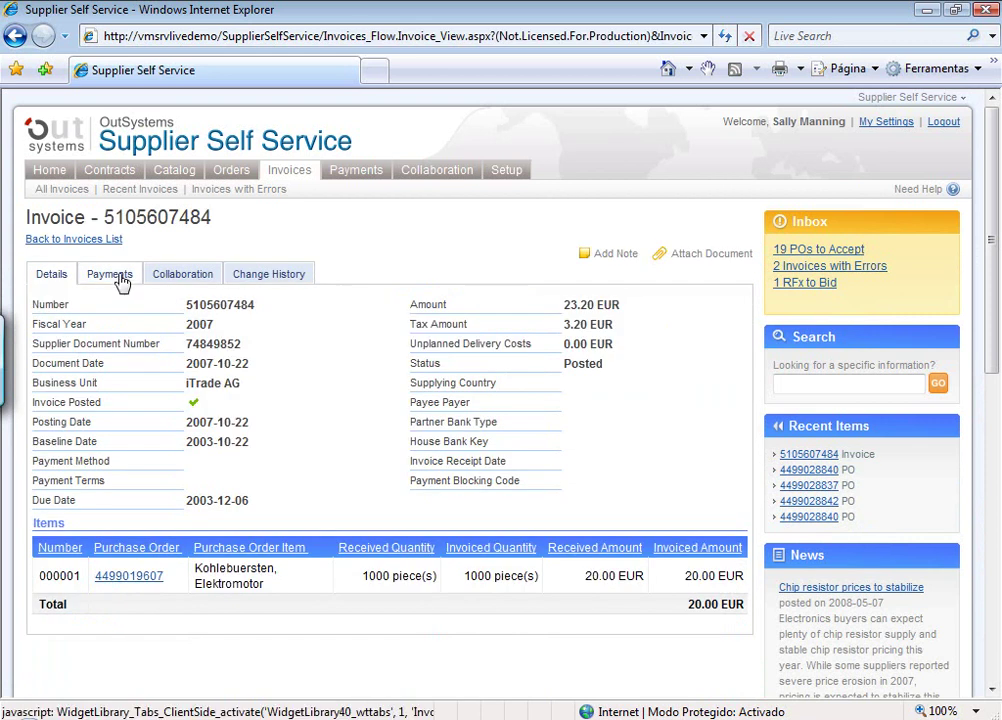
pyautogui.click(118, 280)
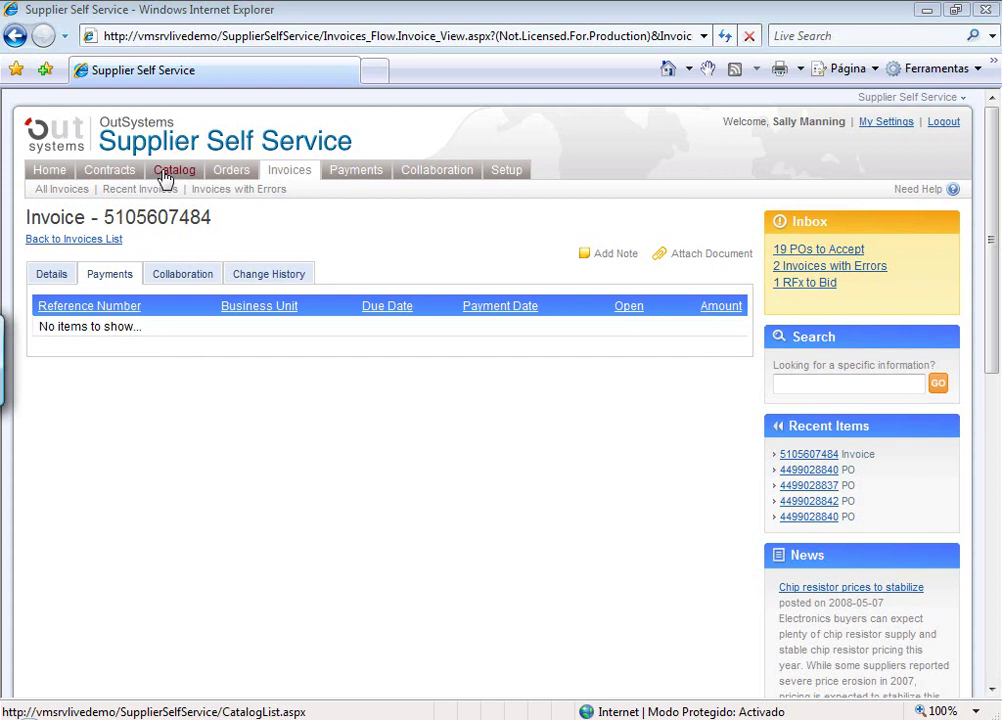
pyautogui.click(291, 172)
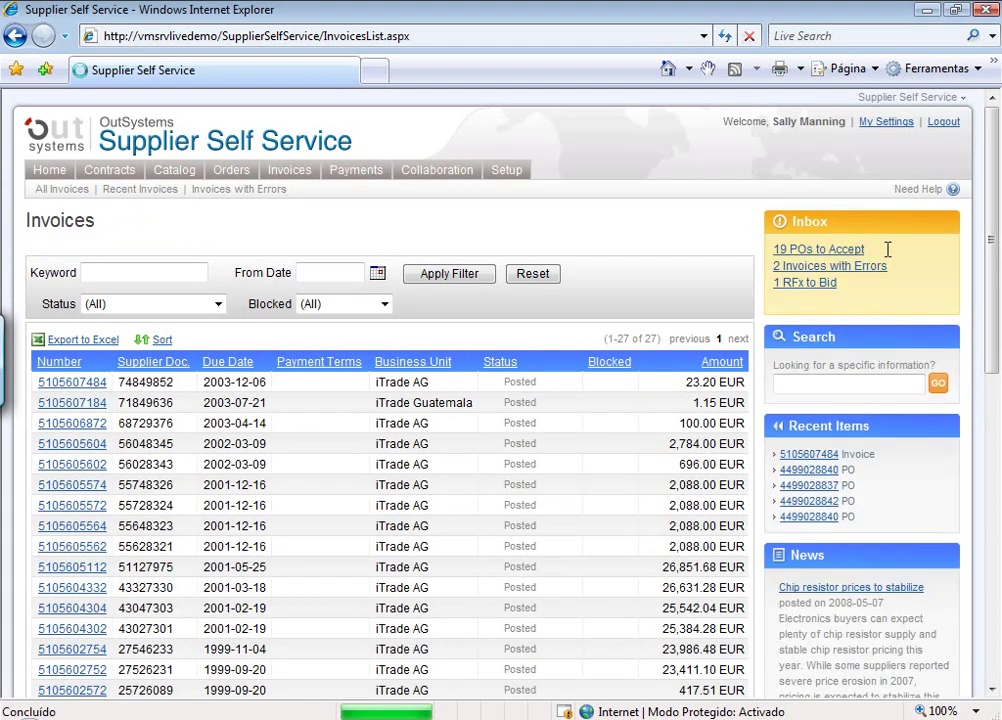
pyautogui.click(867, 272)
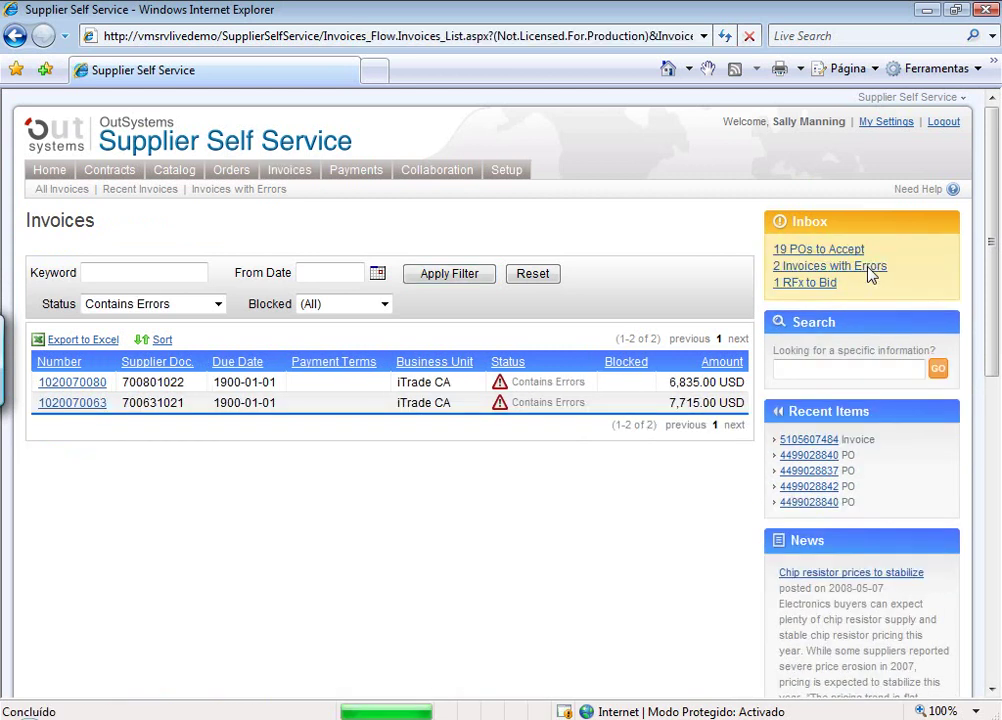
pyautogui.click(67, 383)
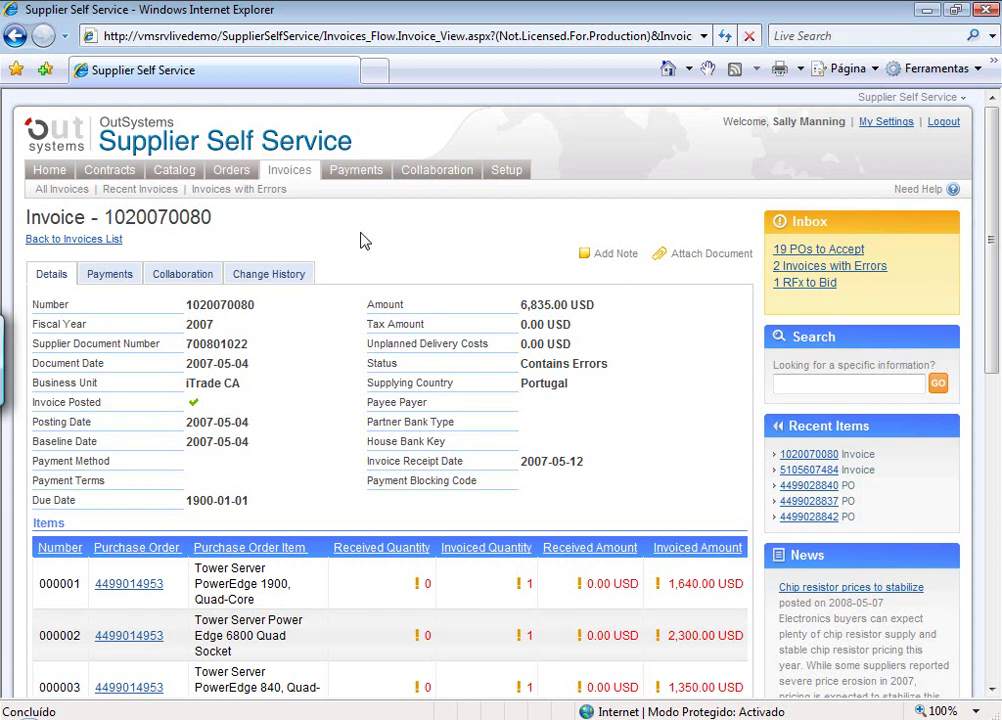
pyautogui.scroll(-3, 543, 524)
# - Compare item 000001's zero received amount with its 1,640.00 USD invoiced amount, then log out
pyautogui.doubleClick(588, 402)
pyautogui.click(628, 402)
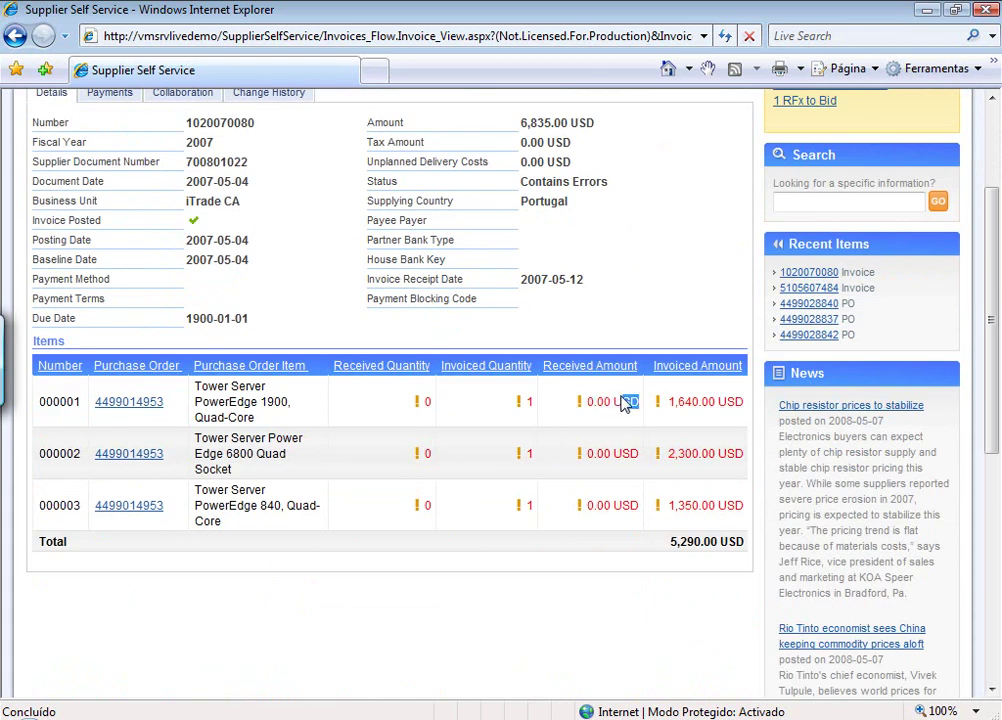
pyautogui.doubleClick(686, 402)
pyautogui.tripleClick(686, 404)
pyautogui.click(700, 436)
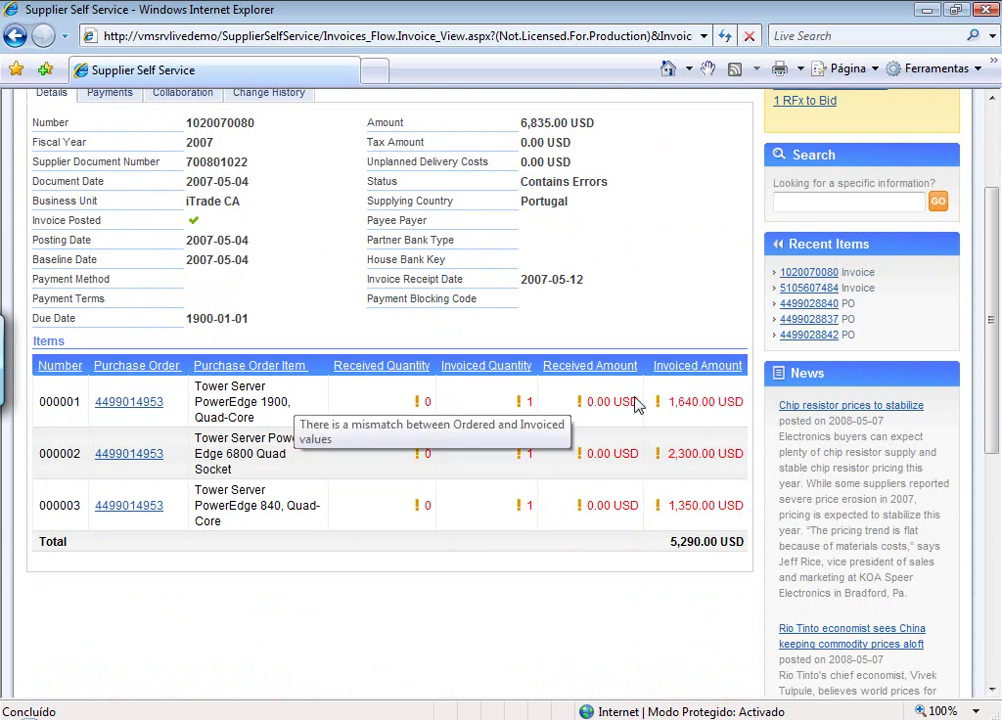
pyautogui.moveTo(604, 404); pyautogui.dragTo(696, 394)
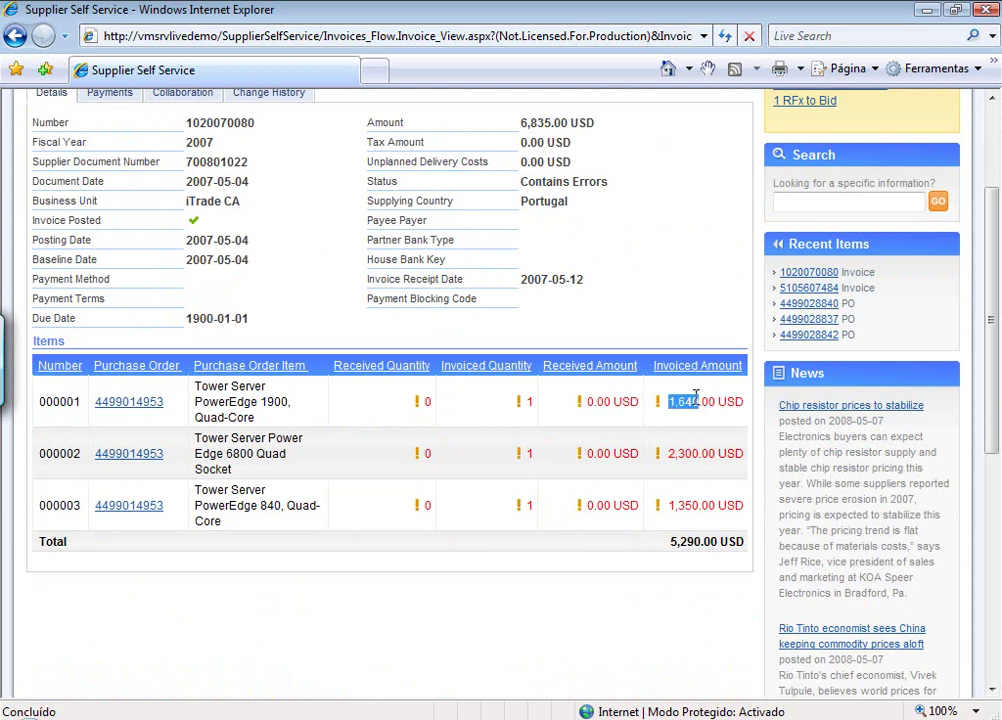
pyautogui.click(696, 394)
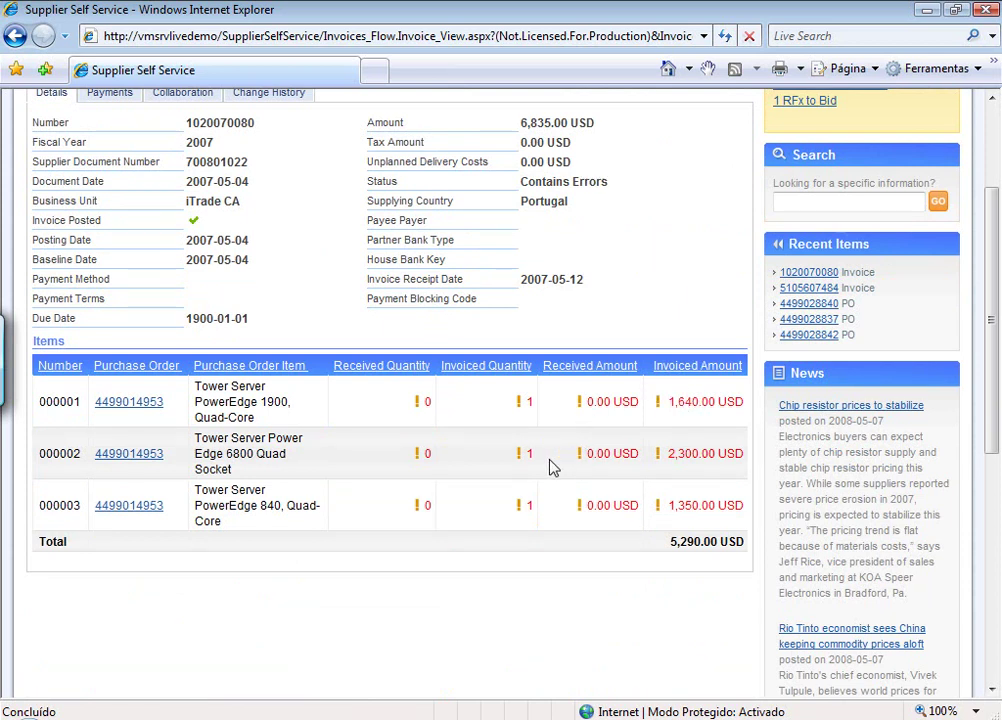
pyautogui.scroll(3, 568, 467)
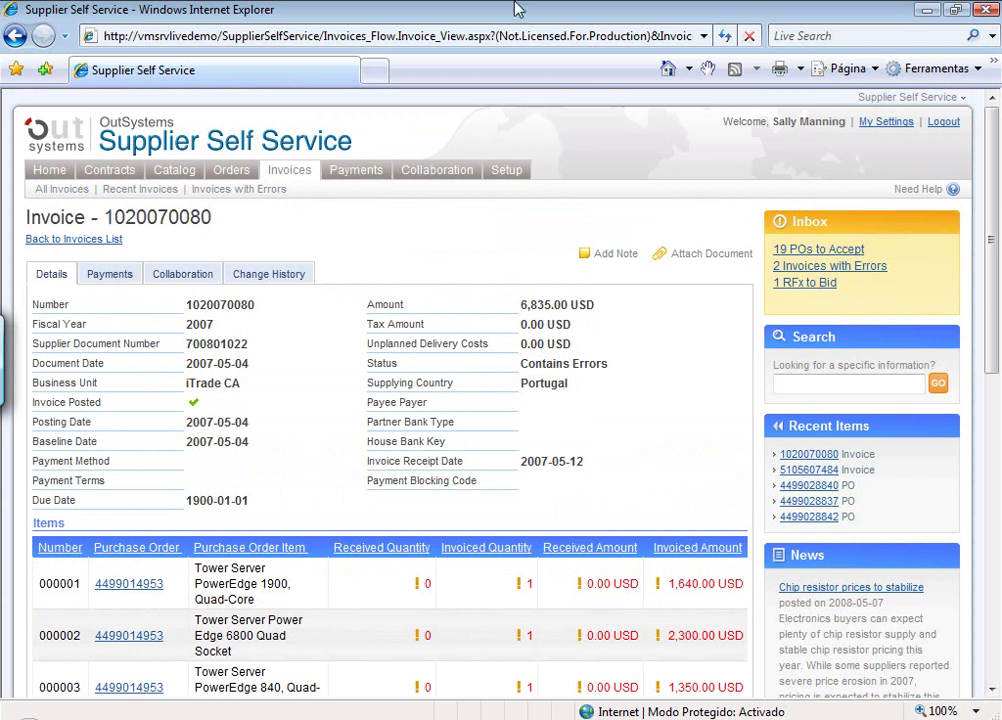
pyautogui.click(947, 123)
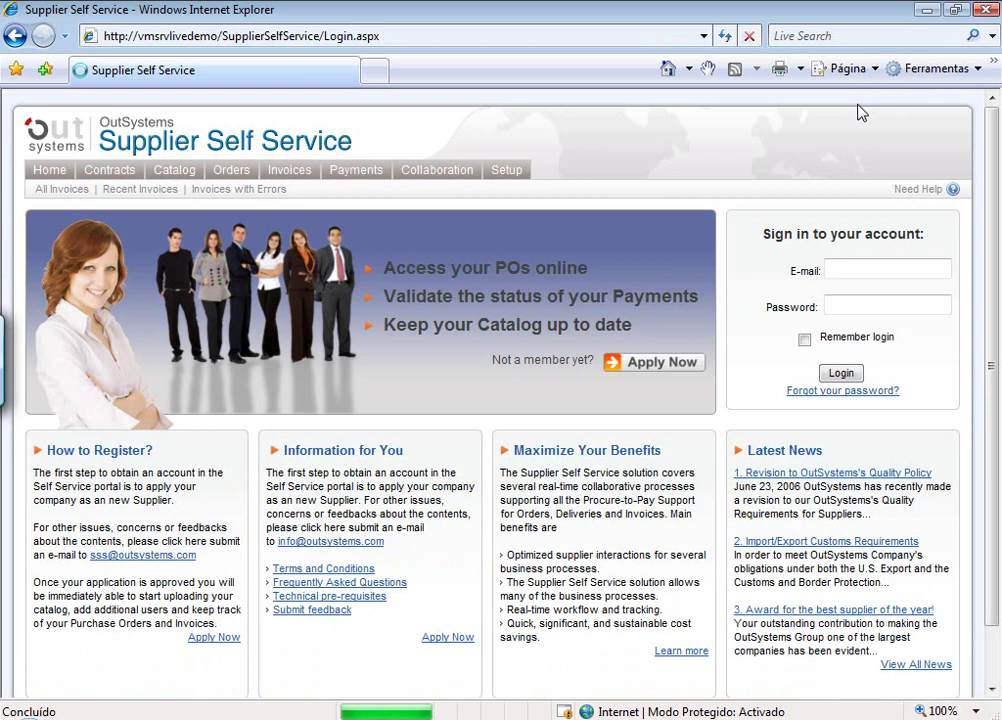
# - Log in with the saved buyer e-mail suggestion and its autofilled password
pyautogui.click(837, 270)
pyautogui.click(870, 262)
pyautogui.write('pet')
pyautogui.press('Down')
pyautogui.press('Return')
pyautogui.press('Tab')
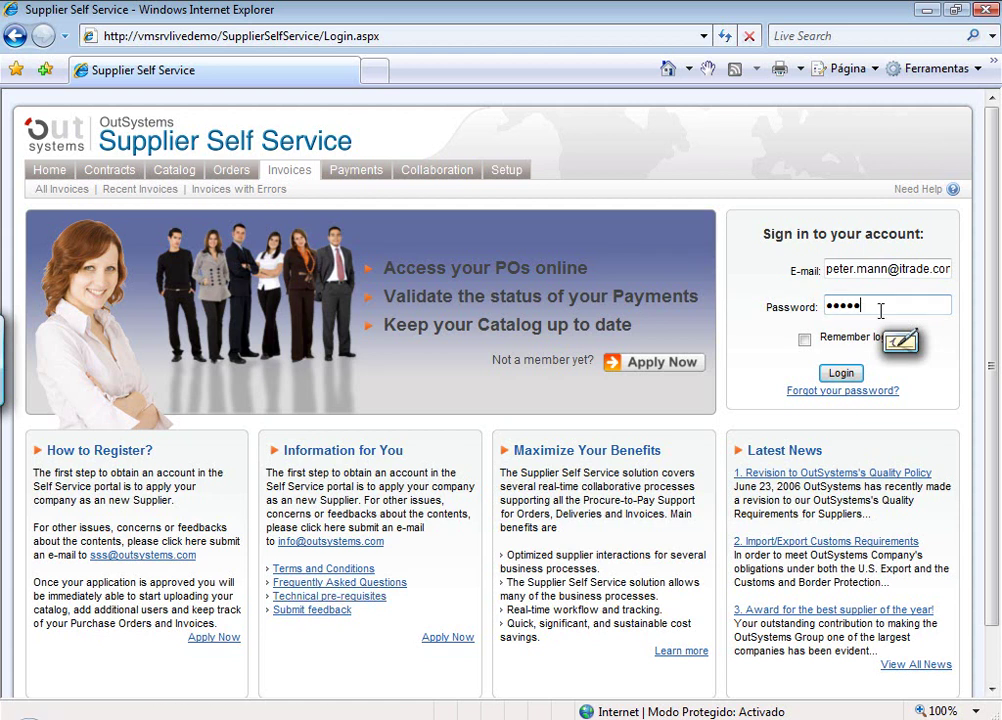
pyautogui.click(836, 377)
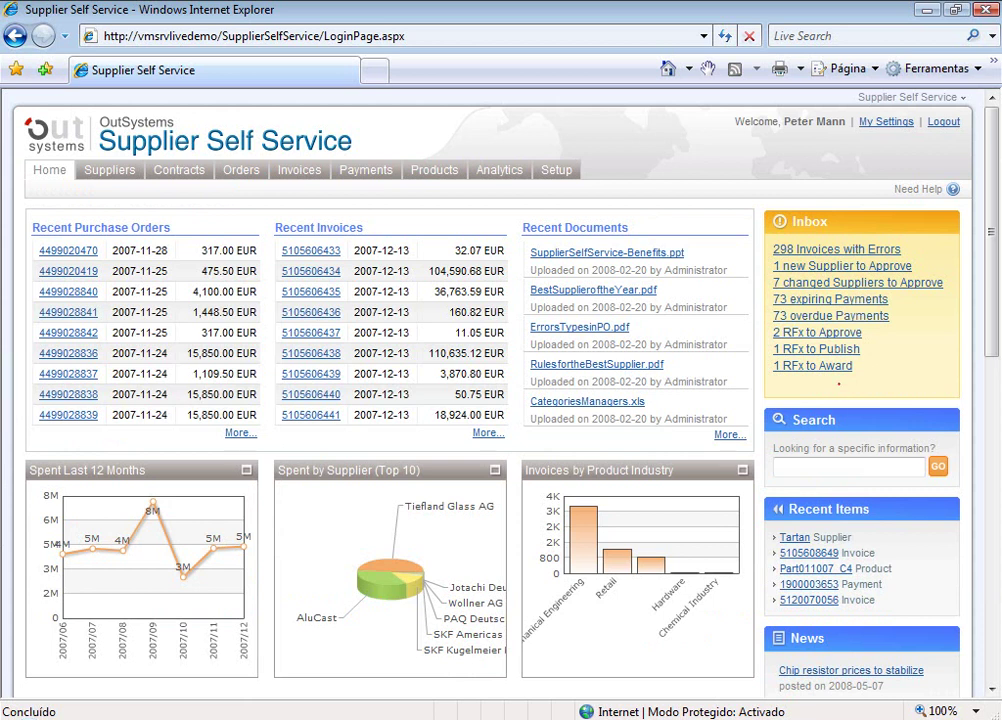
pyautogui.moveTo(137, 199)
pyautogui.mouseDown()
pyautogui.moveTo(80, 440)
pyautogui.moveTo(300, 478)
pyautogui.moveTo(430, 178)
pyautogui.moveTo(107, 227)
pyautogui.mouseUp()
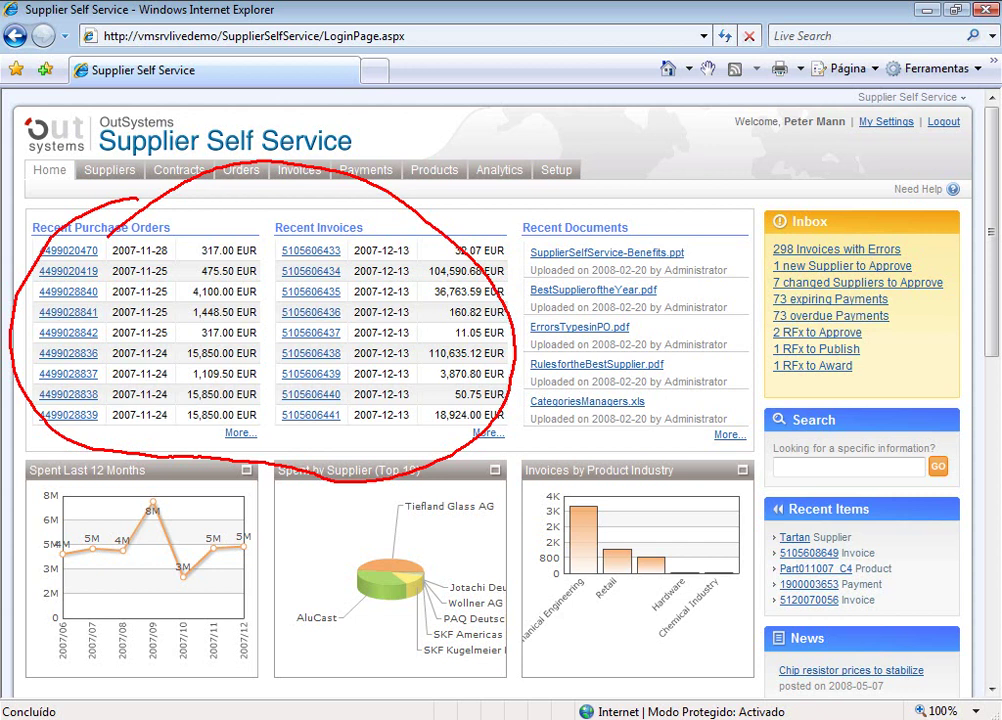
pyautogui.press('e')
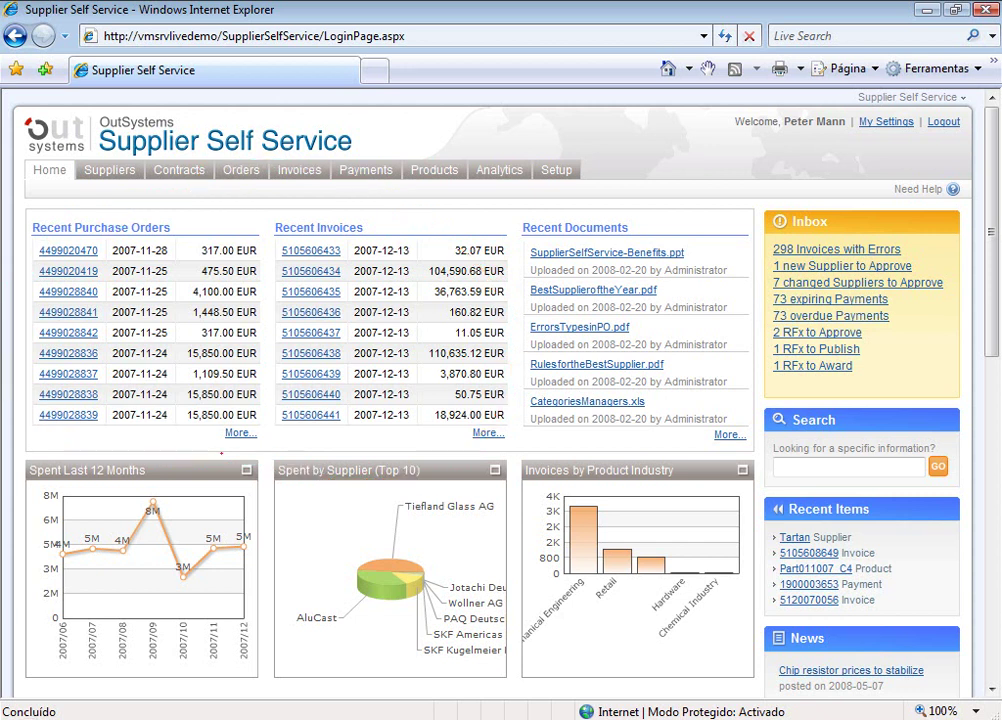
pyautogui.moveTo(128, 395)
pyautogui.mouseDown()
pyautogui.moveTo(200, 668)
pyautogui.moveTo(160, 400)
pyautogui.mouseUp()
pyautogui.press('e')
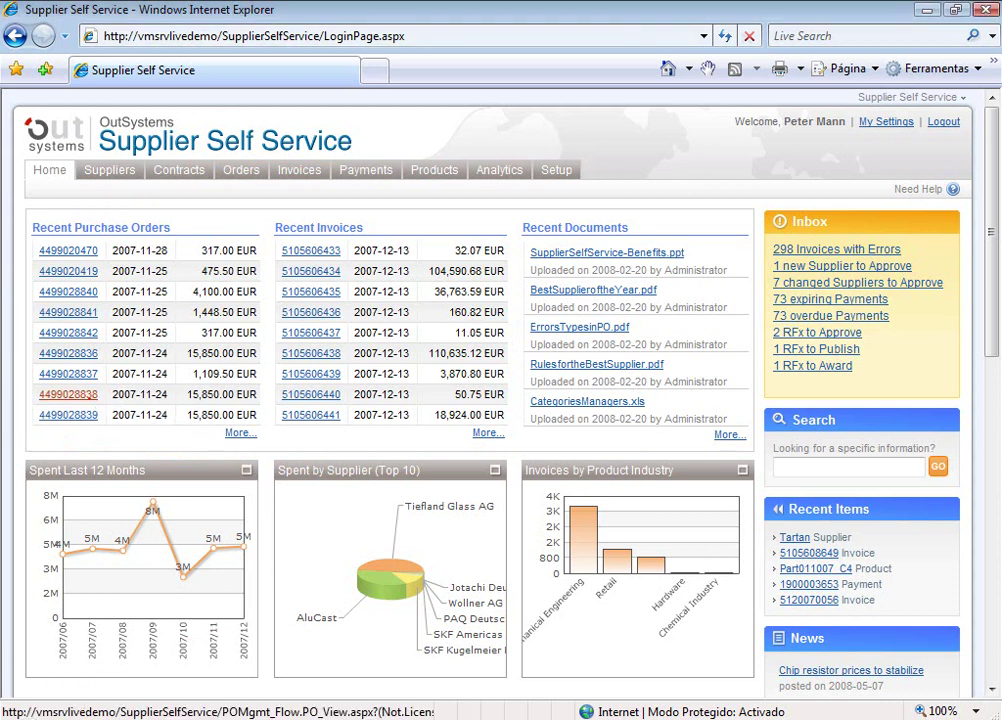
pyautogui.moveTo(408, 437)
pyautogui.mouseDown()
pyautogui.moveTo(360, 665)
pyautogui.moveTo(535, 520)
pyautogui.moveTo(430, 440)
pyautogui.mouseUp()
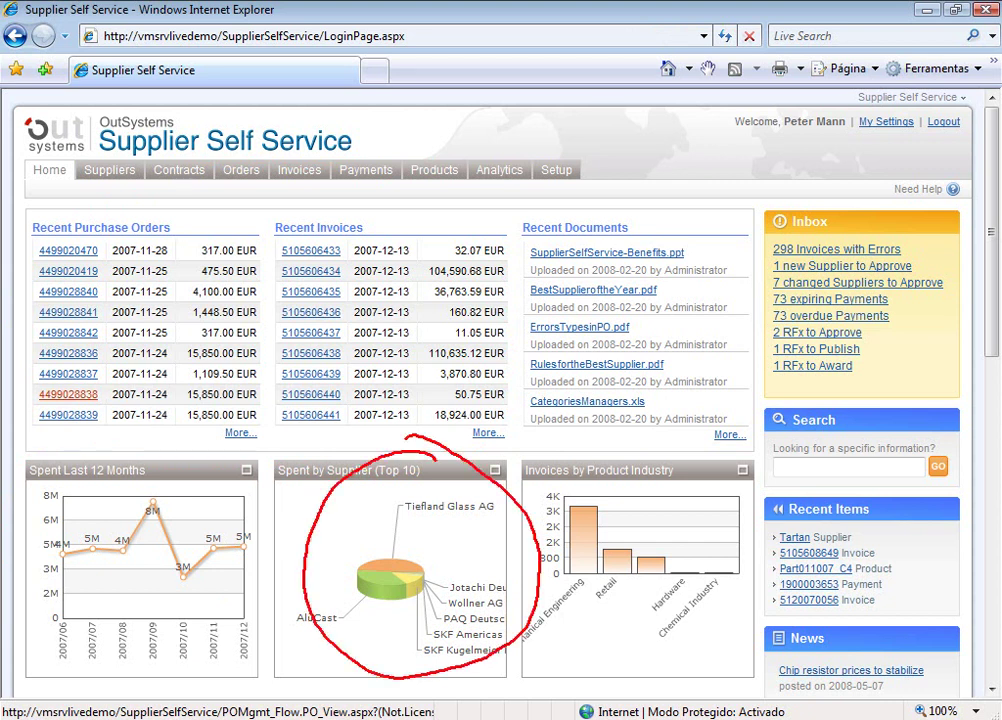
pyautogui.press('Escape')
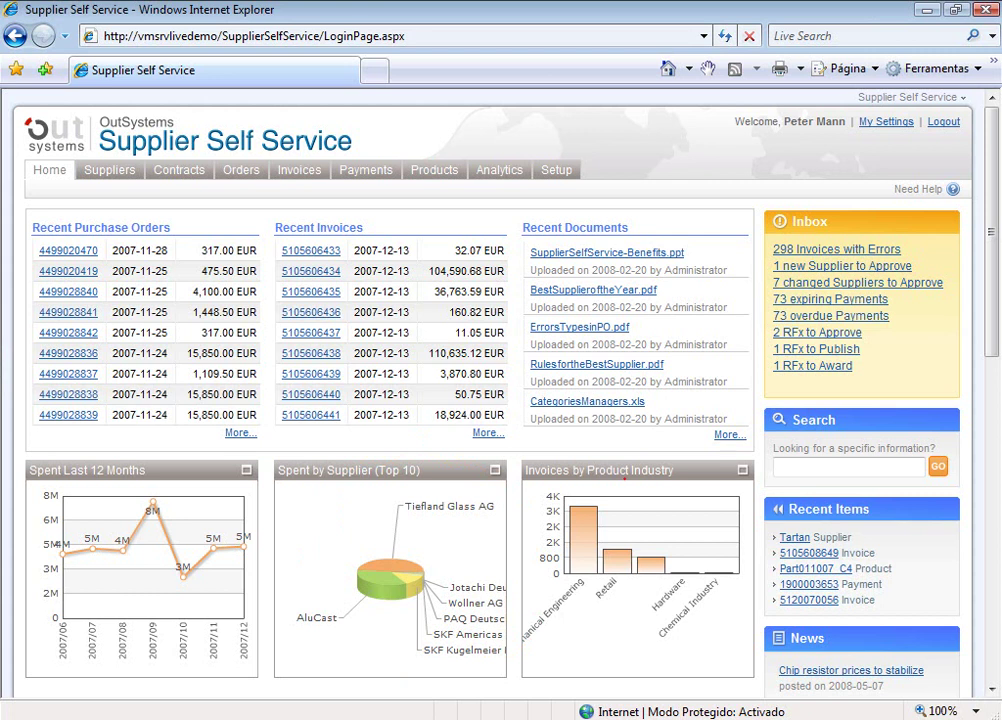
pyautogui.moveTo(625, 478)
pyautogui.mouseDown()
pyautogui.moveTo(490, 532)
pyautogui.moveTo(758, 535)
pyautogui.moveTo(628, 447)
pyautogui.mouseUp()
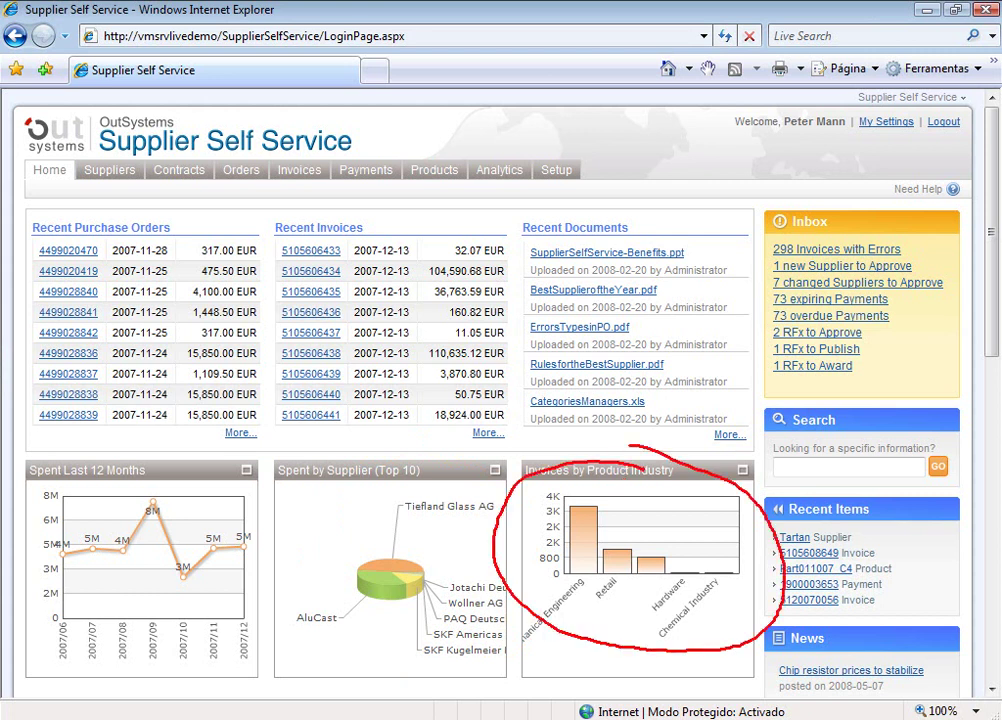
pyautogui.press('Escape')
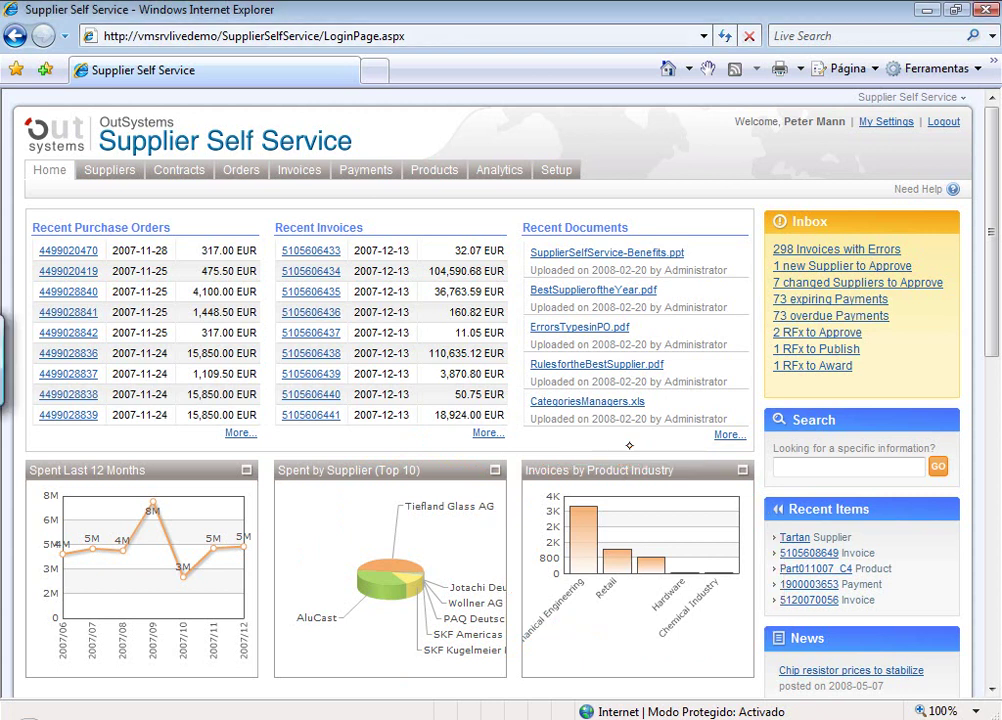
pyautogui.click(629, 446)
pyautogui.moveTo(872, 195)
pyautogui.mouseDown()
pyautogui.moveTo(800, 390)
pyautogui.moveTo(843, 167)
pyautogui.mouseUp()
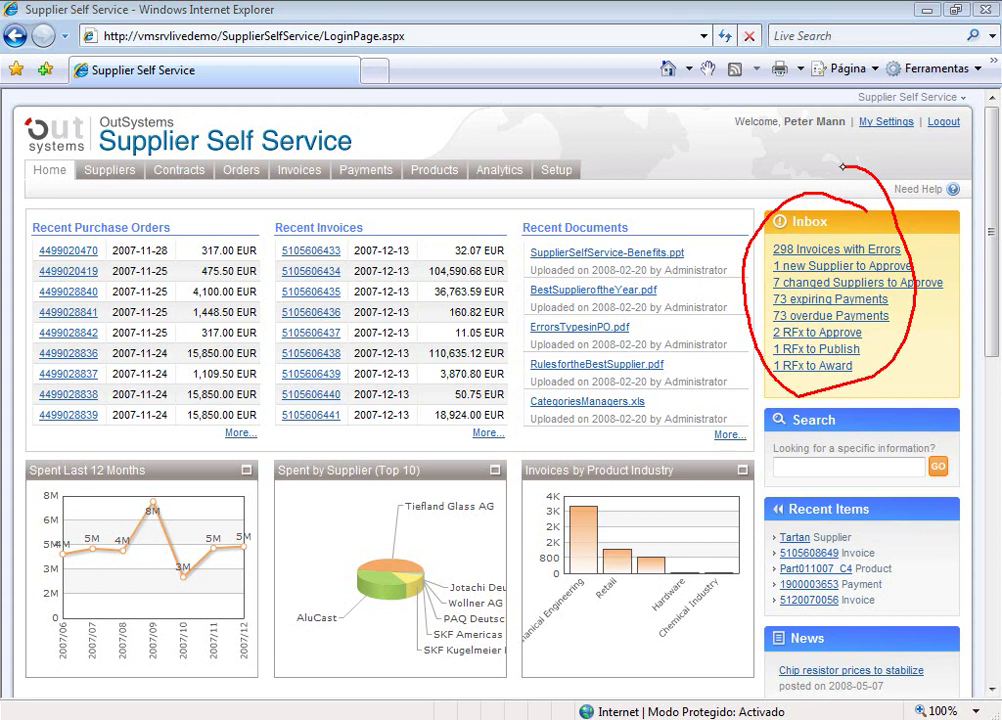
pyautogui.press('Escape')
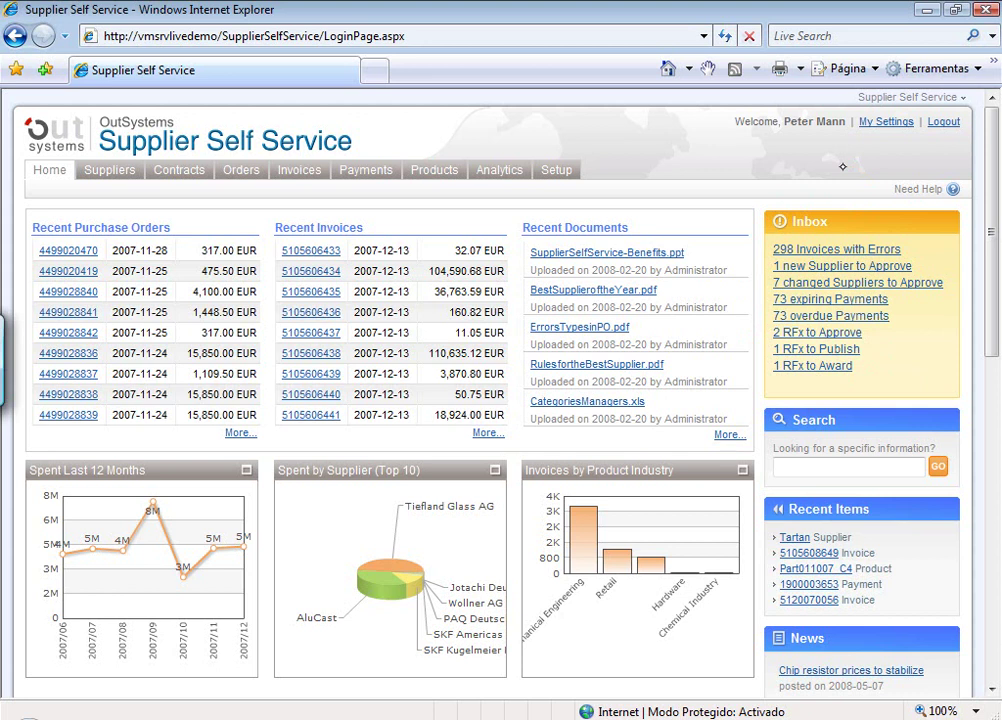
# - Open Tartan from the Suppliers list and point out its address and bank account details
pyautogui.click(97, 176)
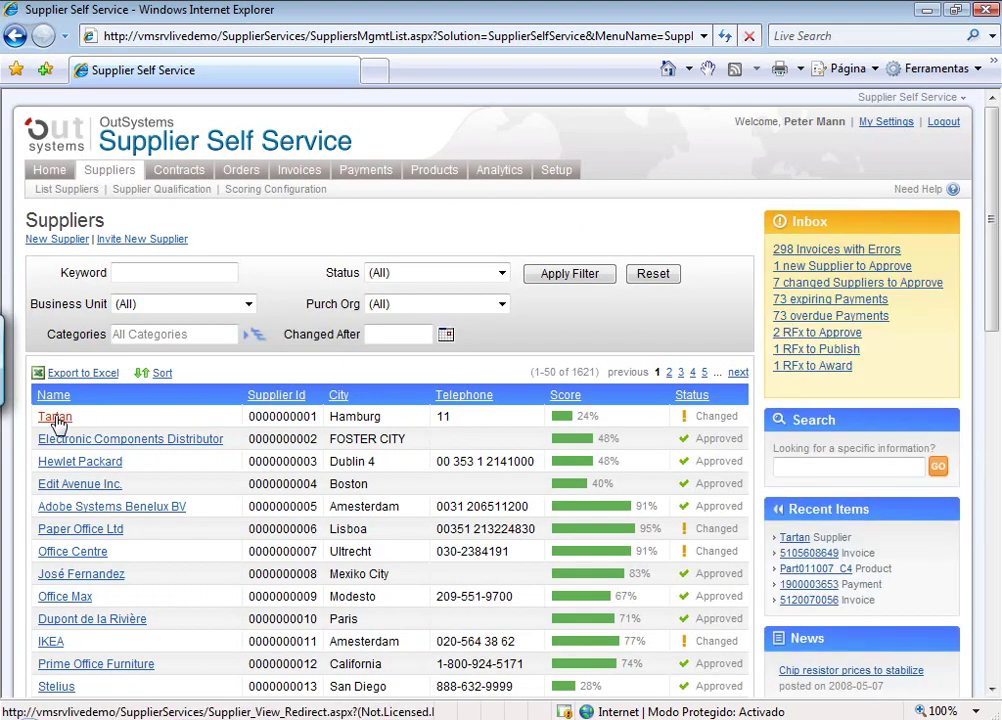
pyautogui.click(55, 417)
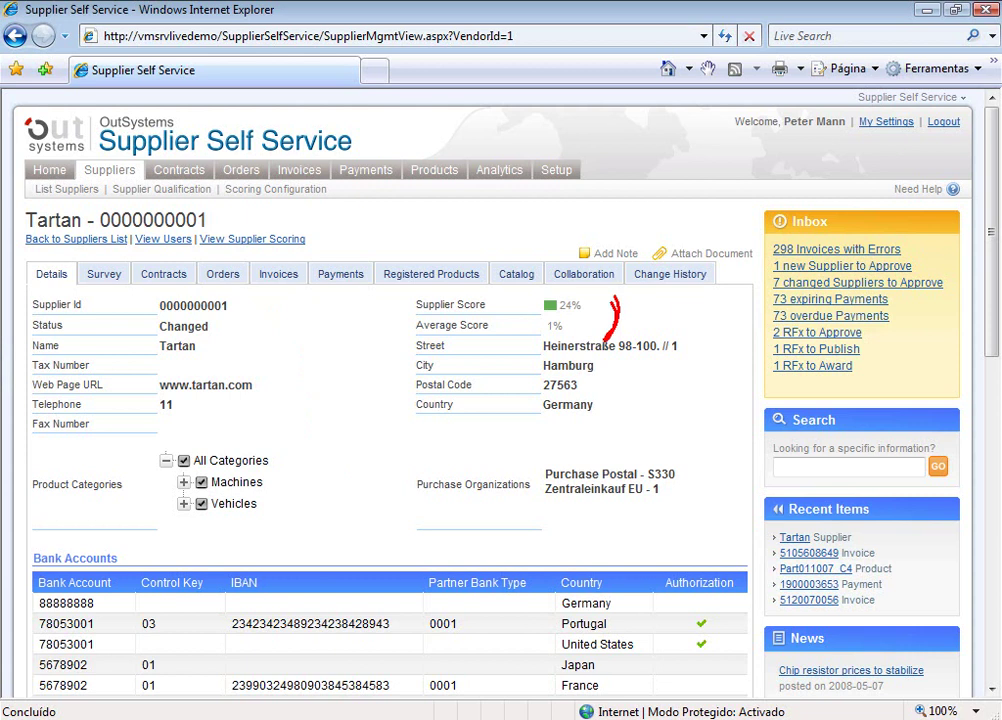
pyautogui.moveTo(700, 338)
pyautogui.mouseDown()
pyautogui.moveTo(712, 380)
pyautogui.moveTo(695, 432)
pyautogui.mouseUp()
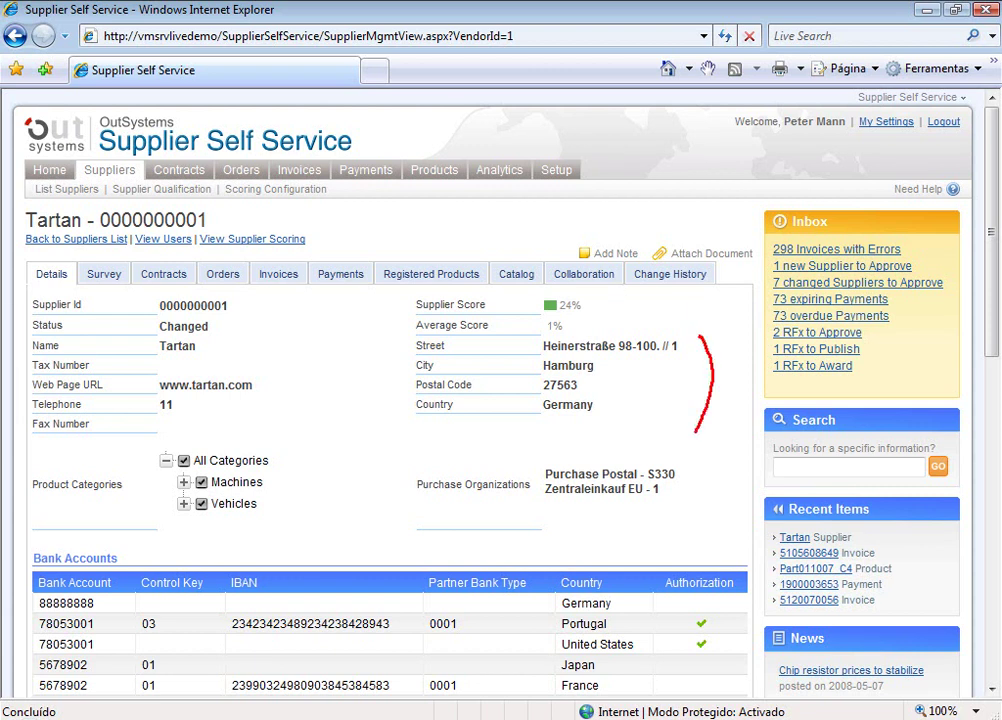
pyautogui.press('e')
pyautogui.moveTo(143, 522)
pyautogui.mouseDown()
pyautogui.moveTo(107, 537)
pyautogui.moveTo(60, 700)
pyautogui.moveTo(232, 610)
pyautogui.moveTo(145, 520)
pyautogui.mouseUp()
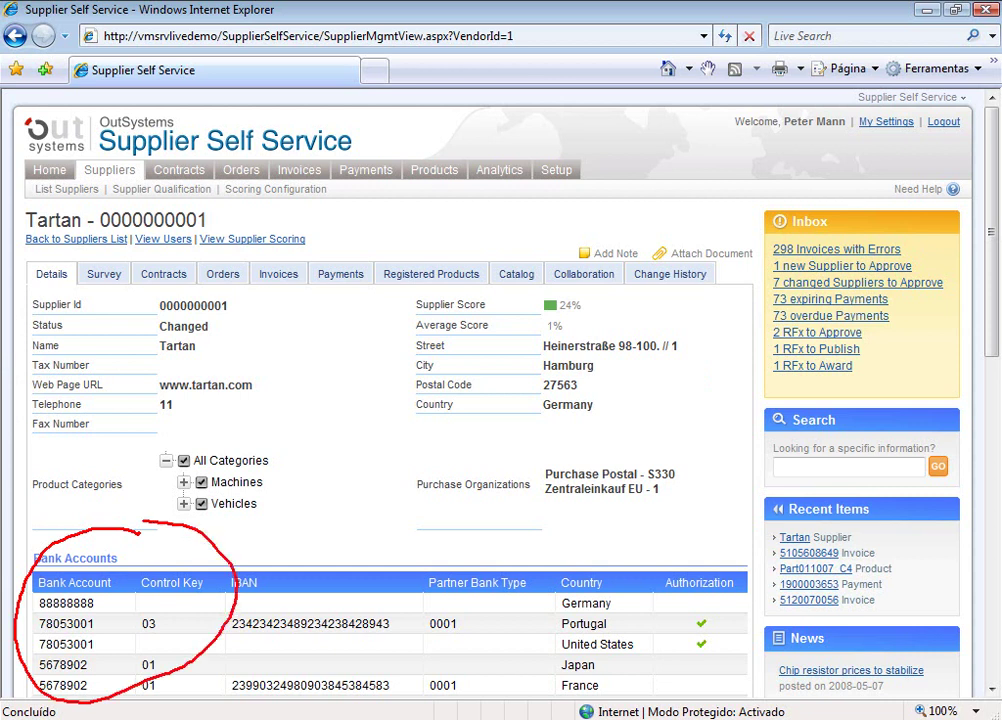
pyautogui.press('e')
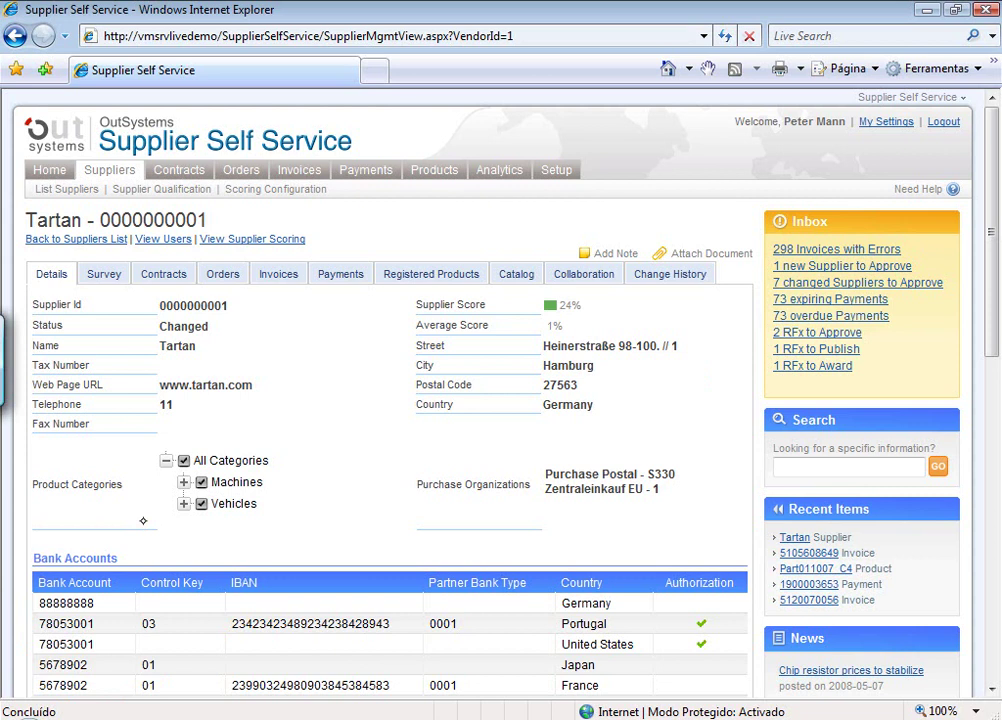
# - Show Tartan's survey answers and highlight the Company Information and 1.1 Ownership Type headings
pyautogui.click(101, 277)
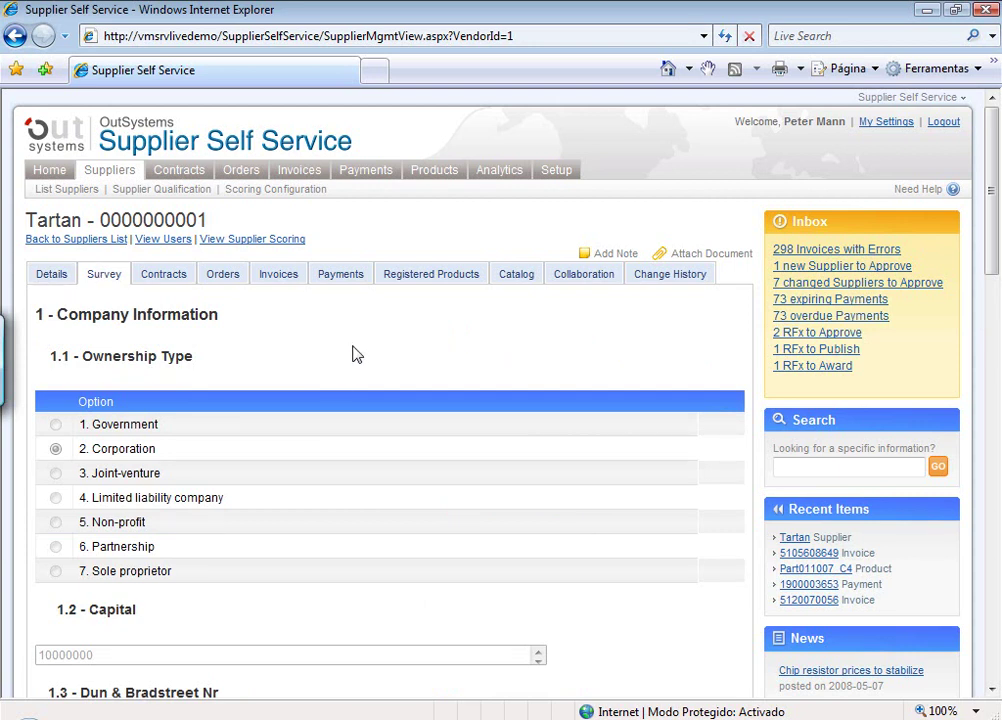
pyautogui.tripleClick(302, 371)
pyautogui.click(302, 371)
pyautogui.tripleClick(212, 366)
pyautogui.click(237, 362)
pyautogui.moveTo(237, 362); pyautogui.dragTo(277, 329)
pyautogui.click(277, 351)
# - Scroll through the survey answers, then display Tartan's list of 14 contracts
pyautogui.scroll(-3, 241, 425)
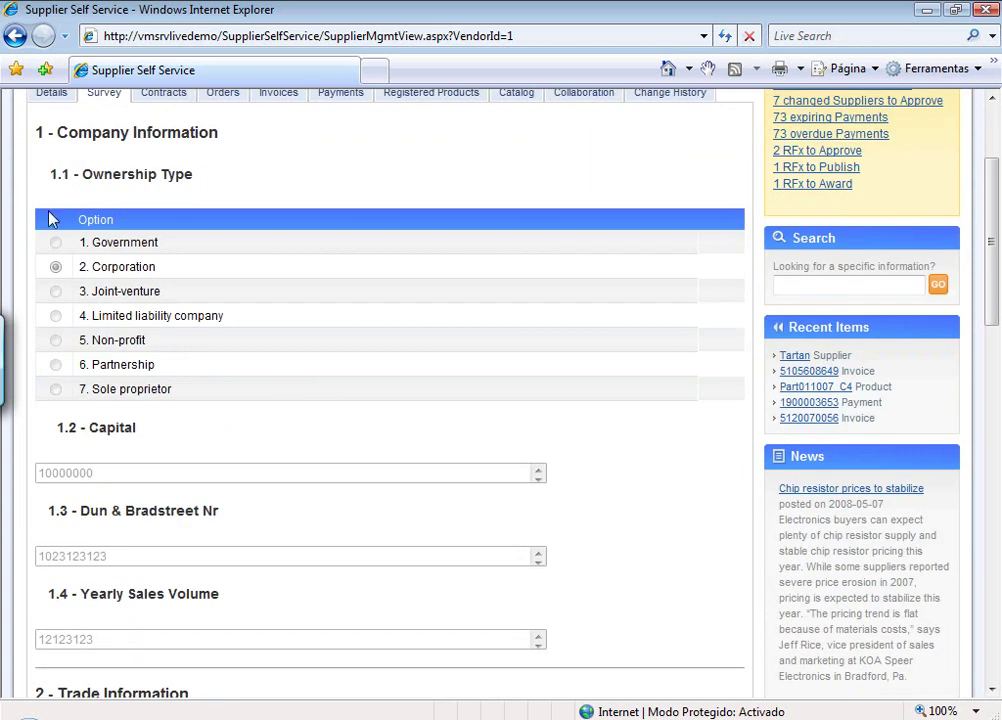
pyautogui.scroll(-2, 193, 507)
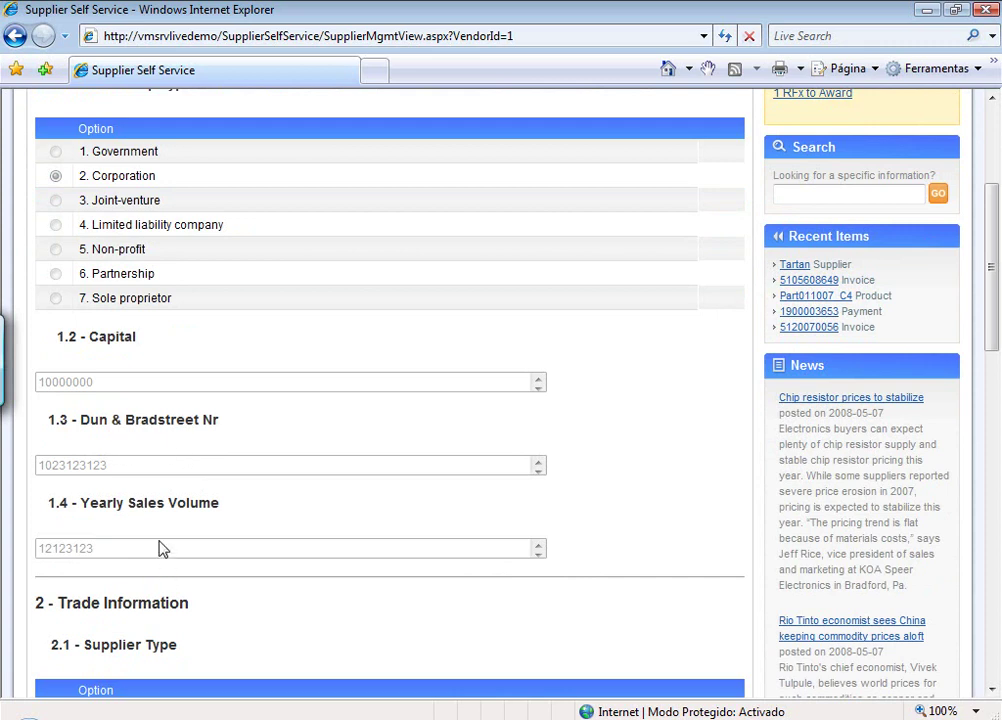
pyautogui.scroll(5, 127, 440)
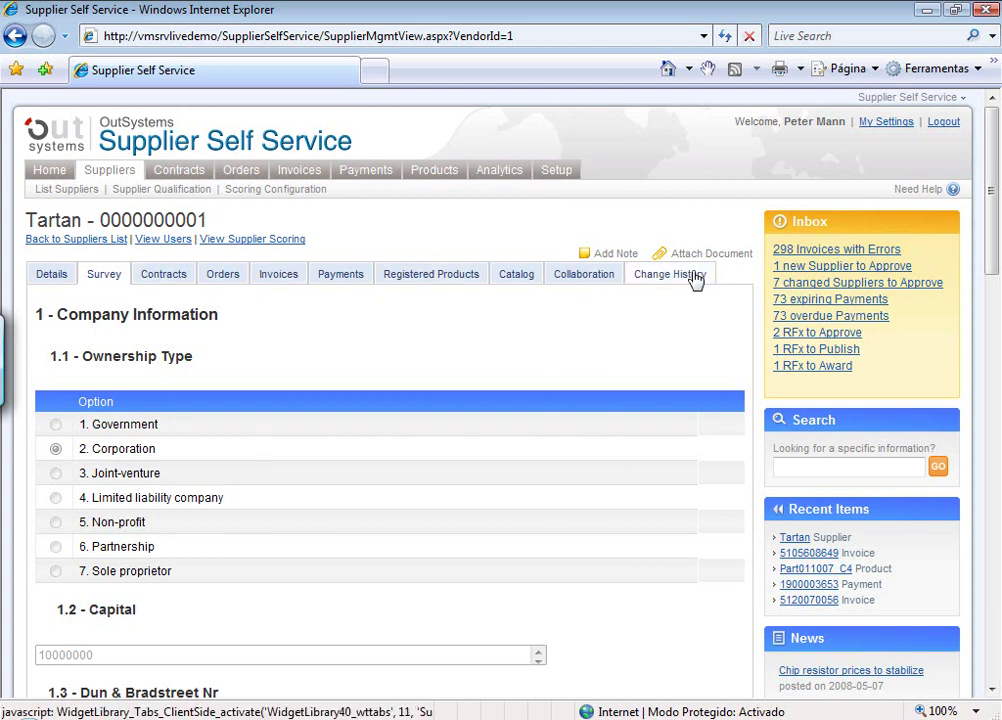
pyautogui.click(157, 274)
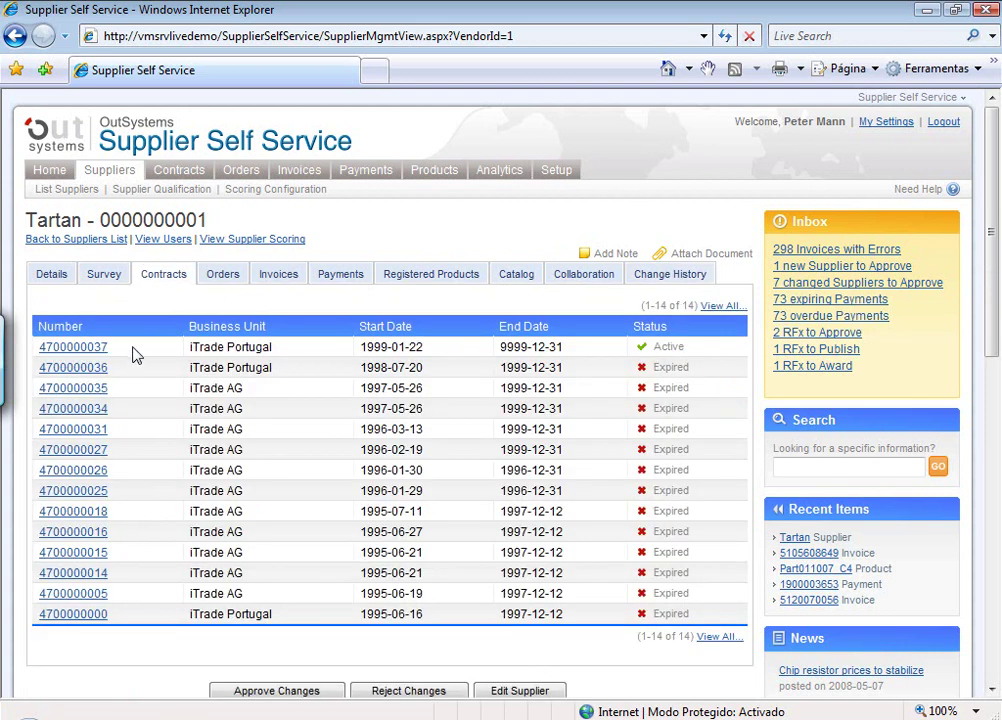
# - View Tartan's purchase orders, invoices and payments
pyautogui.click(223, 279)
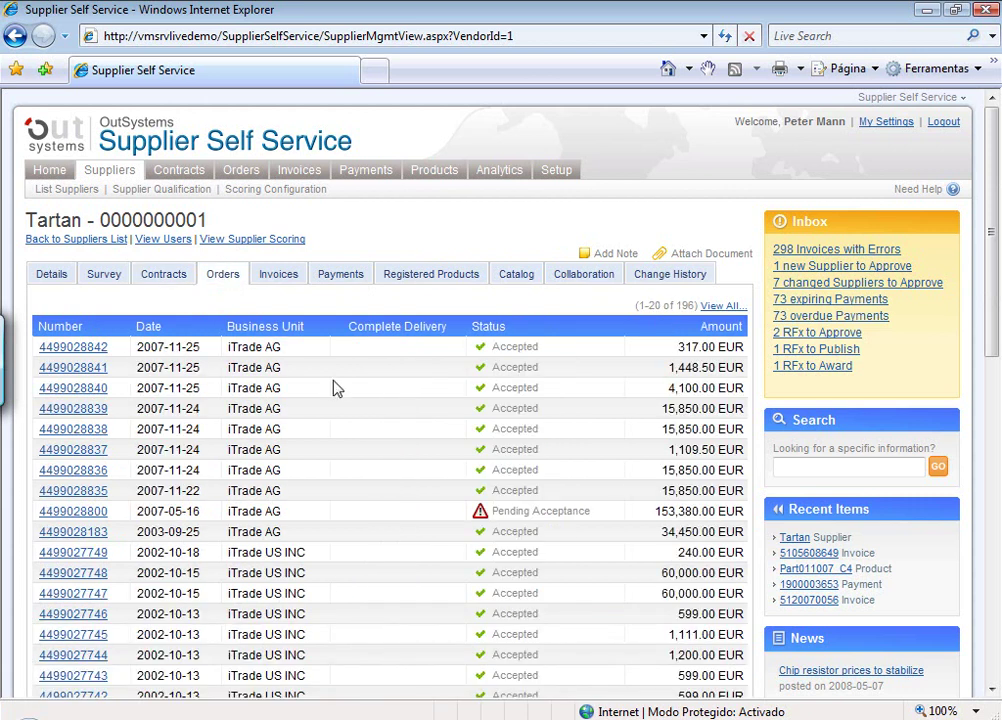
pyautogui.scroll(-5, 336, 365)
pyautogui.scroll(5, 336, 365)
pyautogui.click(278, 275)
pyautogui.click(335, 274)
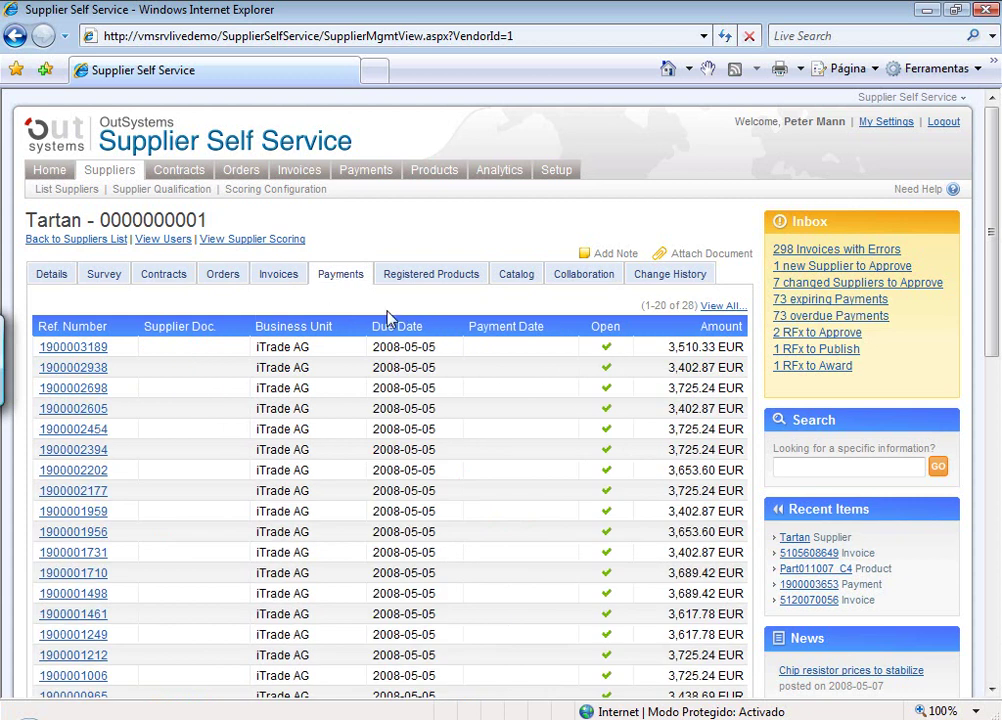
# - View Tartan's registered products, catalog items and collaboration comments with attachments
pyautogui.click(459, 274)
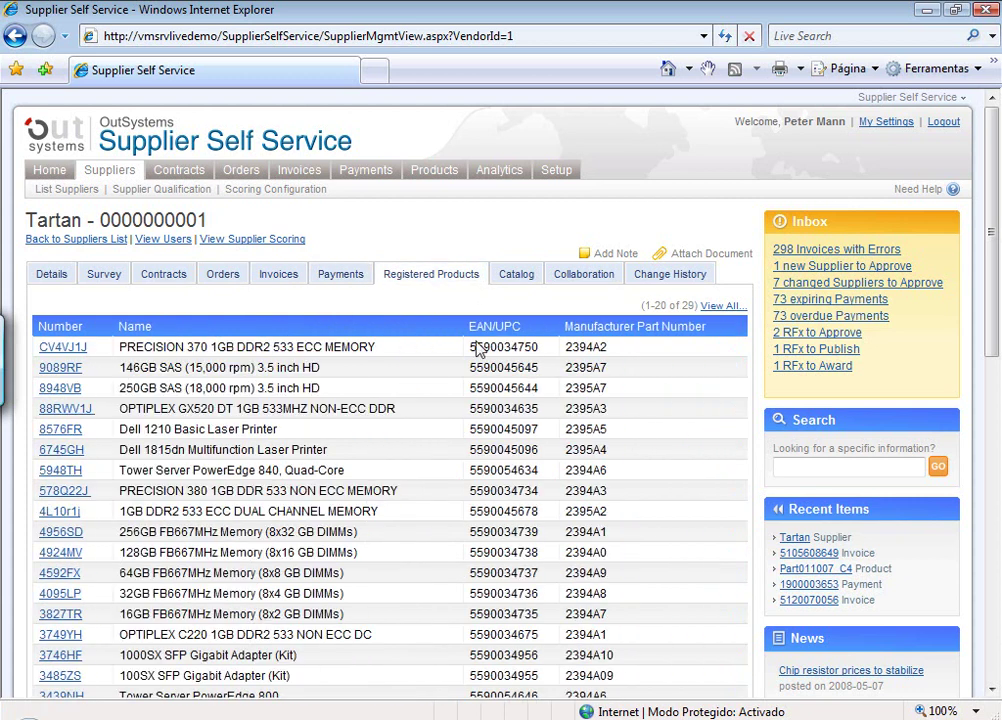
pyautogui.click(517, 276)
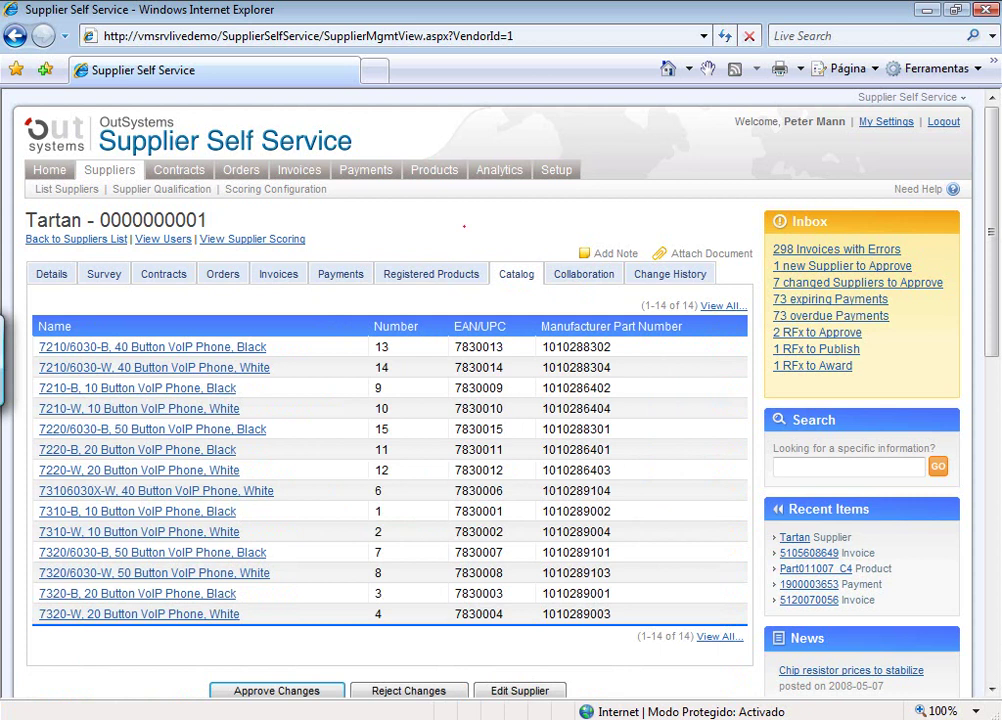
pyautogui.moveTo(464, 226)
pyautogui.mouseDown()
pyautogui.moveTo(120, 305)
pyautogui.moveTo(485, 265)
pyautogui.moveTo(150, 217)
pyautogui.mouseUp()
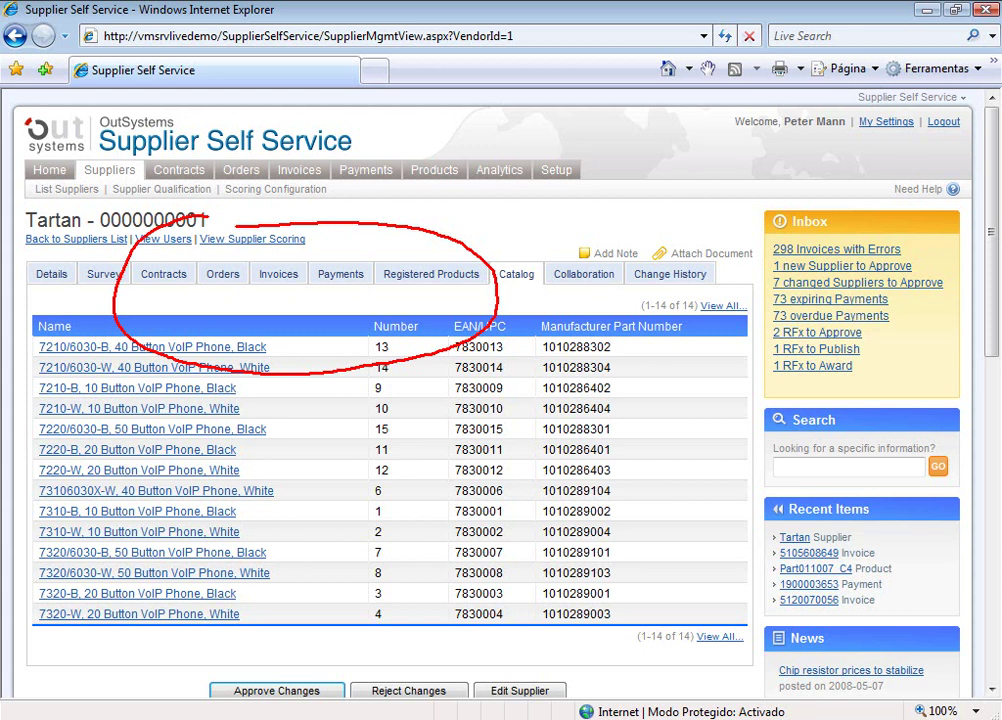
pyautogui.press('Escape')
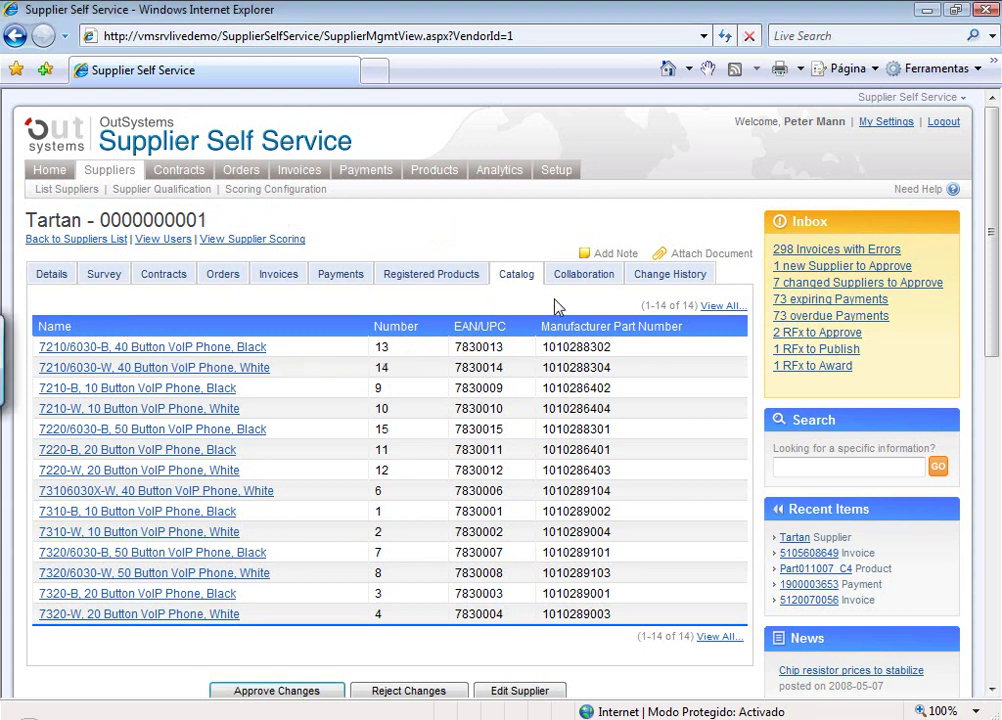
pyautogui.click(575, 279)
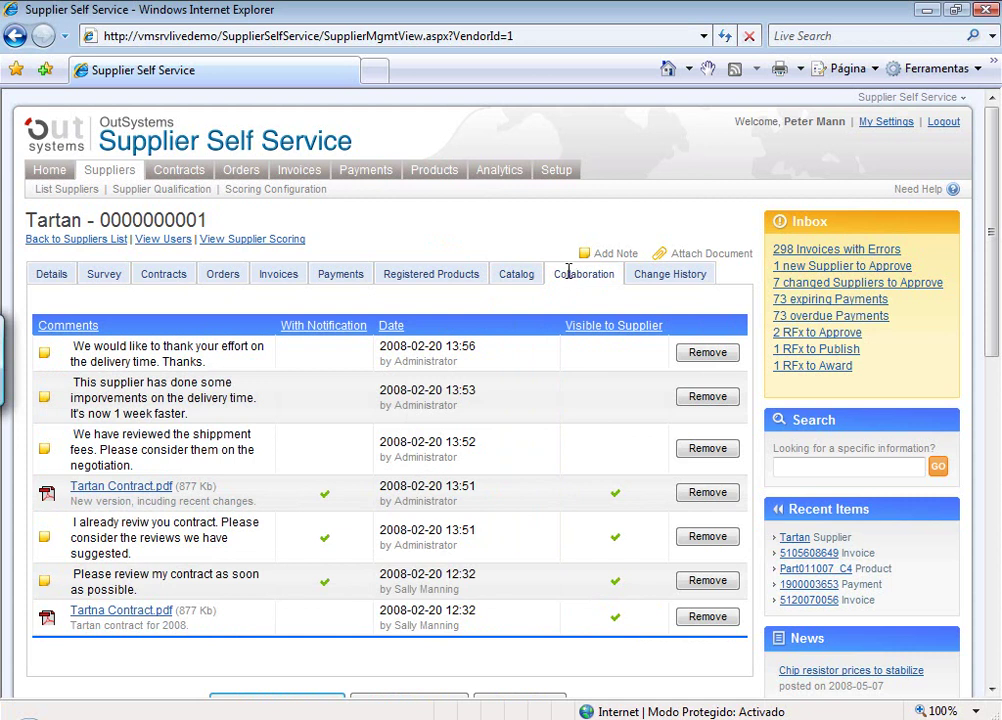
pyautogui.moveTo(86, 346); pyautogui.dragTo(224, 365)
pyautogui.click(228, 366)
# - Scroll through Tartan's change history entries and go back to its details page
pyautogui.click(670, 274)
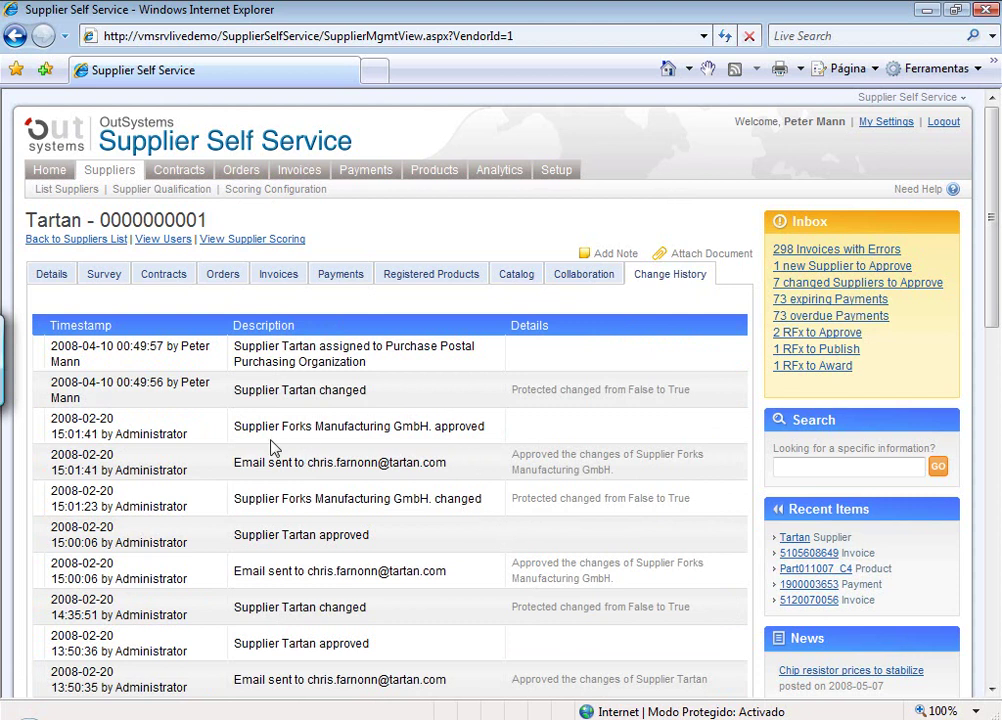
pyautogui.scroll(-2, 280, 490)
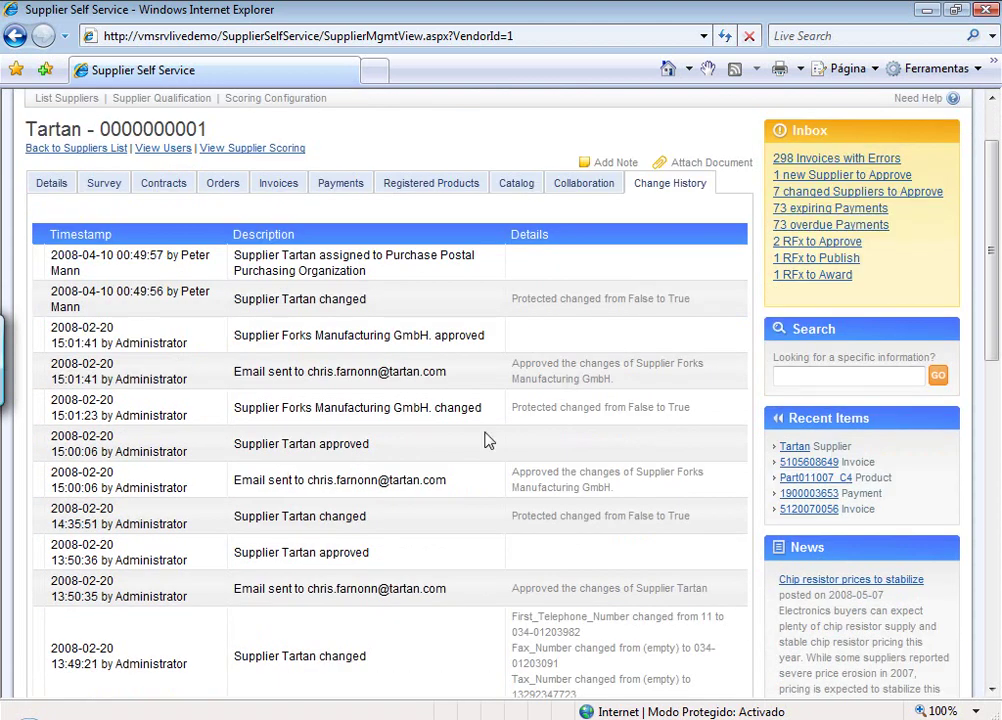
pyautogui.moveTo(541, 291); pyautogui.dragTo(689, 297)
pyautogui.click(631, 409)
pyautogui.scroll(-4, 631, 409)
pyautogui.scroll(6, 570, 387)
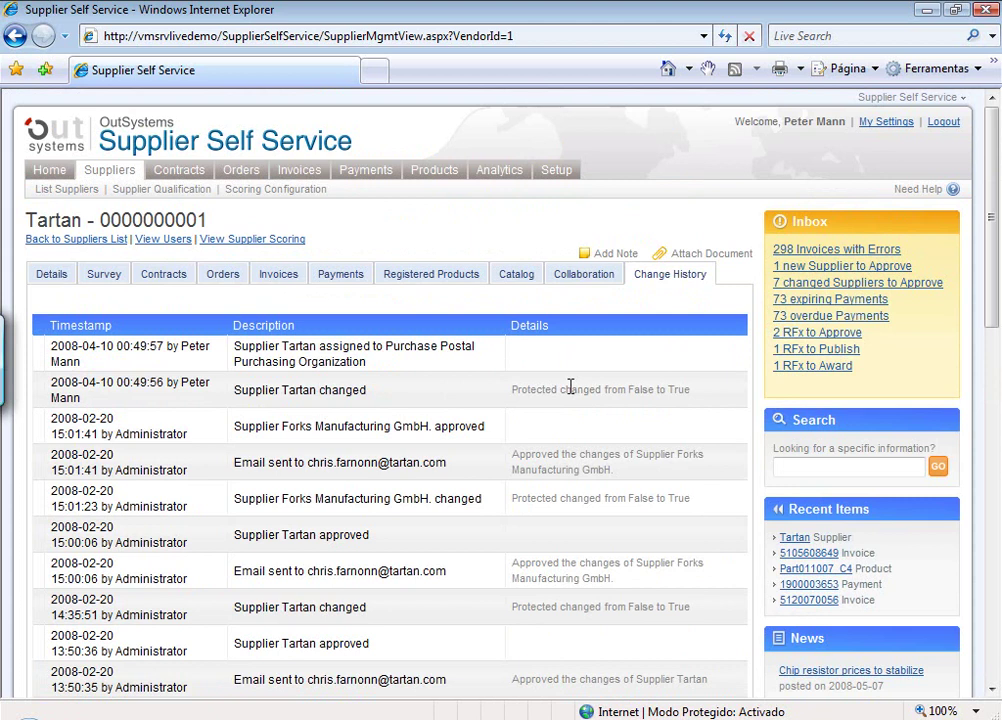
pyautogui.hotkey('alt', 'Left')
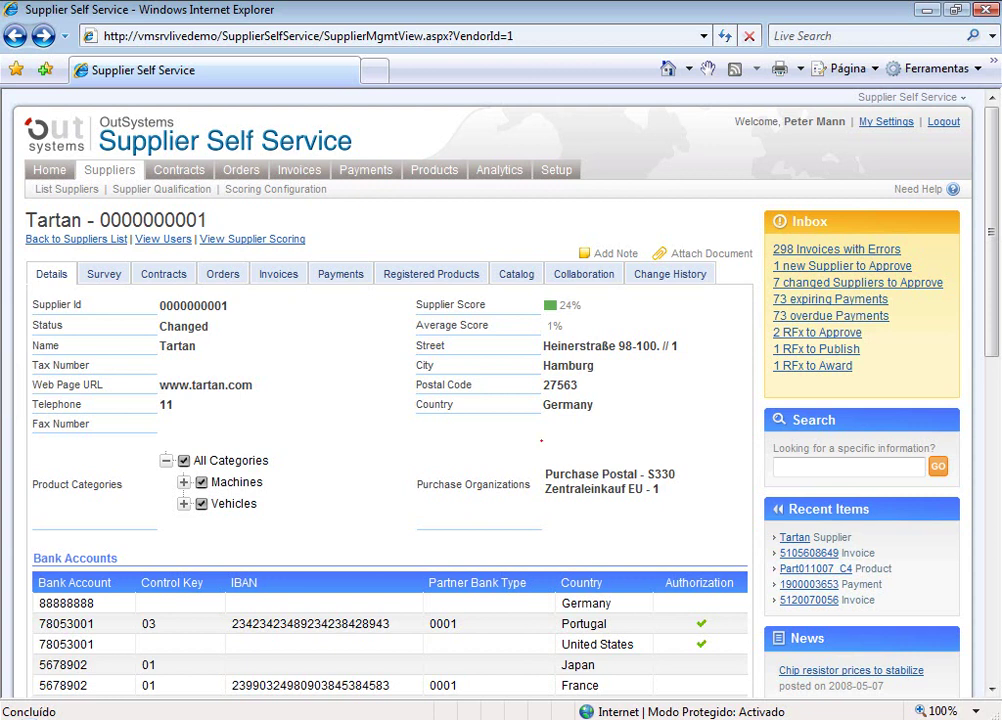
# - Highlight Tartan's Supplier Score and Average Score, then go to Scoring Configuration
pyautogui.moveTo(595, 275)
pyautogui.mouseDown()
pyautogui.moveTo(515, 330)
pyautogui.moveTo(578, 256)
pyautogui.mouseUp()
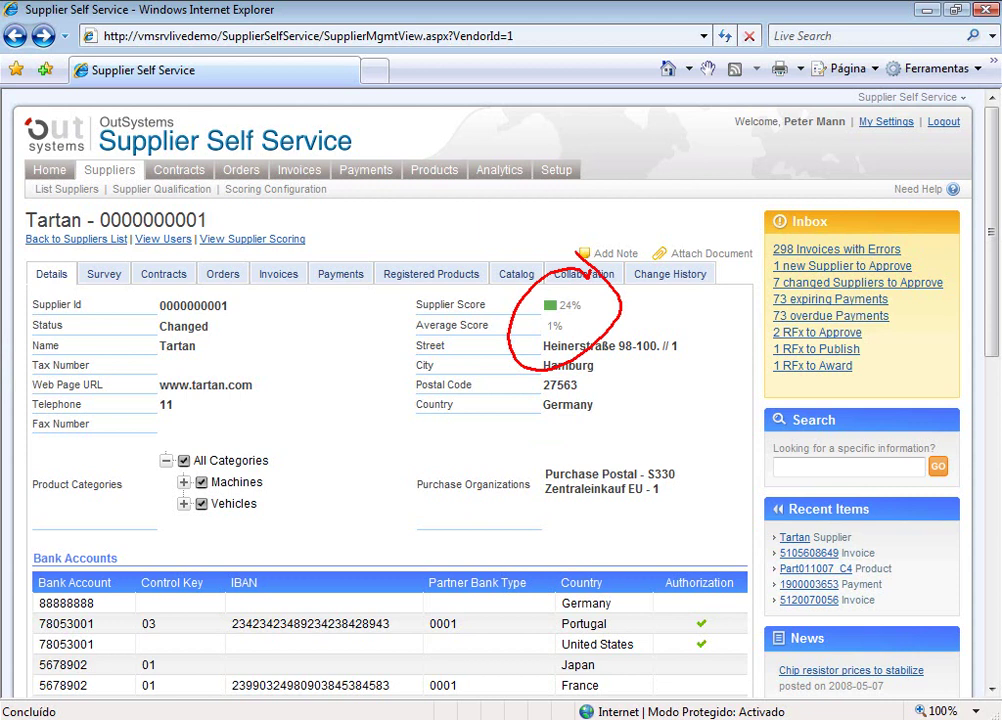
pyautogui.press('Escape')
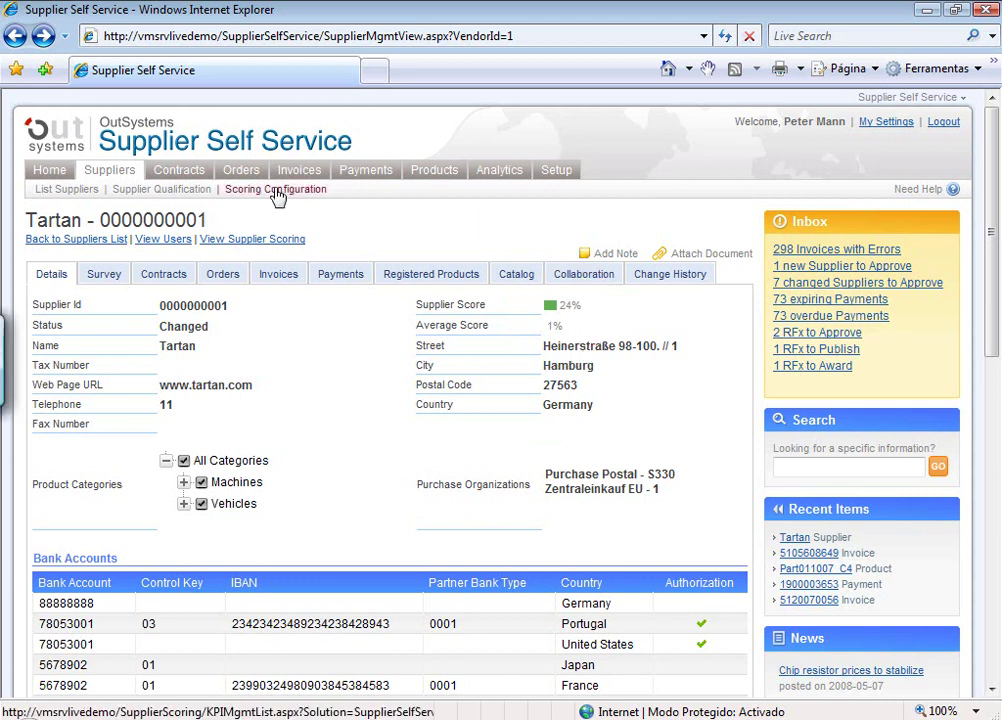
pyautogui.click(276, 191)
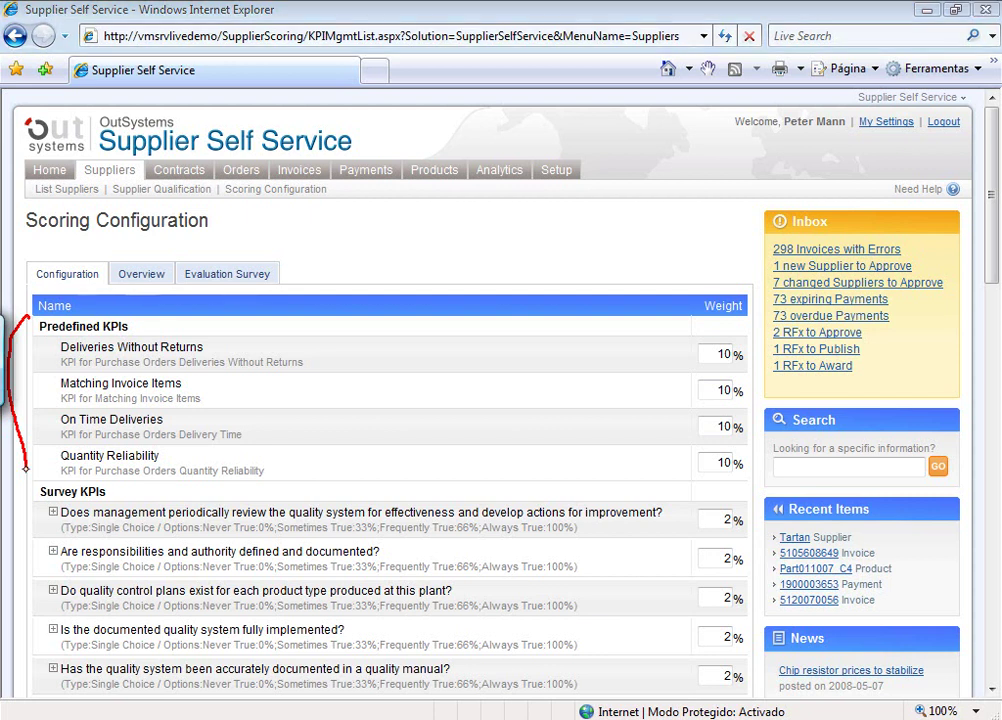
# - Review the predefined KPIs weighted 10% and the survey KPI questions weighted 2% each
pyautogui.press('Escape')
pyautogui.scroll(-3, 300, 364)
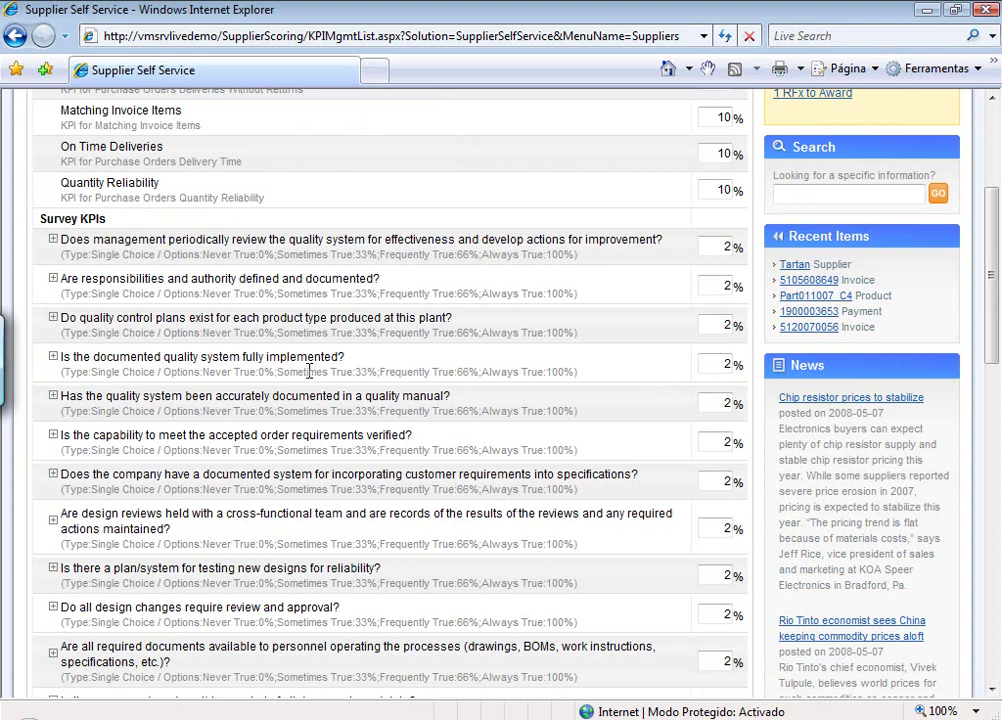
pyautogui.moveTo(40, 232)
pyautogui.mouseDown()
pyautogui.moveTo(18, 320)
pyautogui.moveTo(47, 640)
pyautogui.mouseUp()
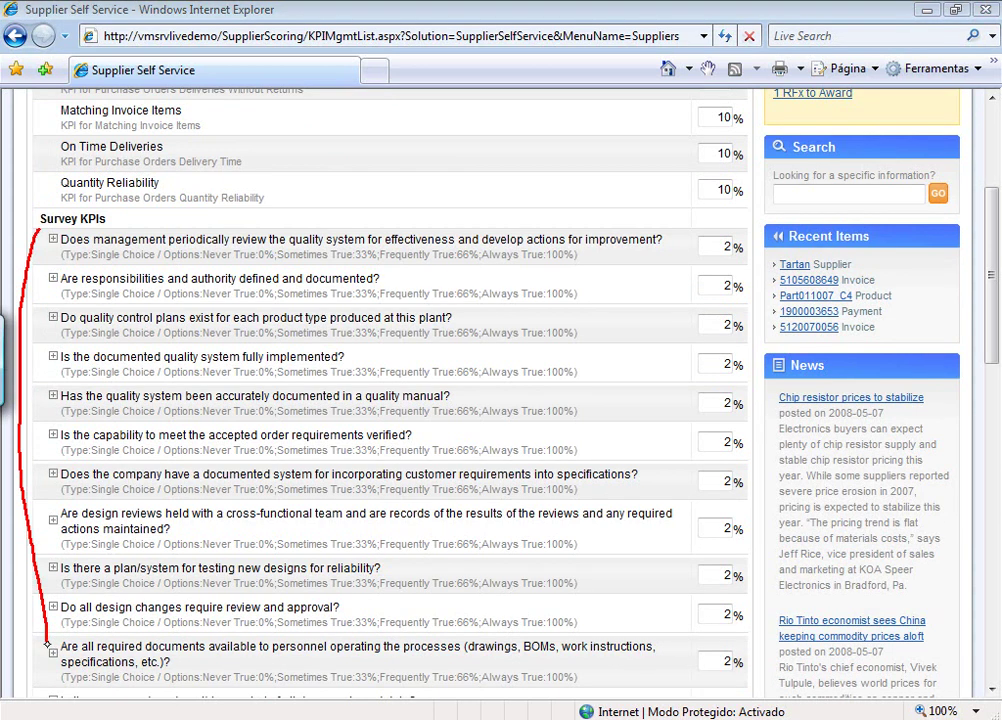
pyautogui.press('Escape')
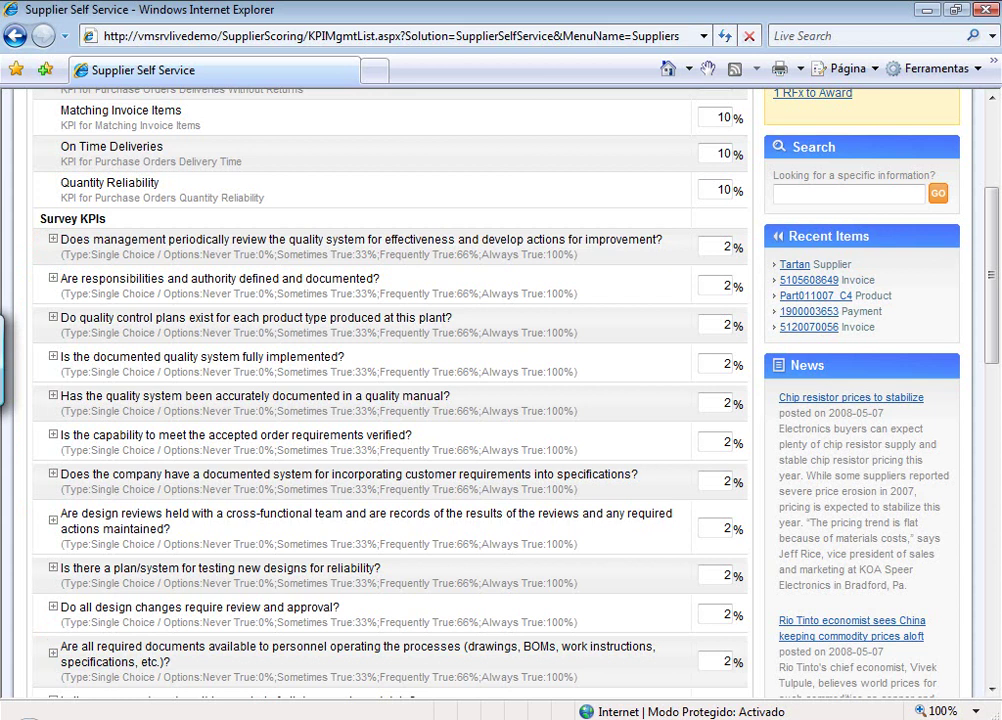
pyautogui.scroll(1, 54, 465)
pyautogui.scroll(2, 405, 263)
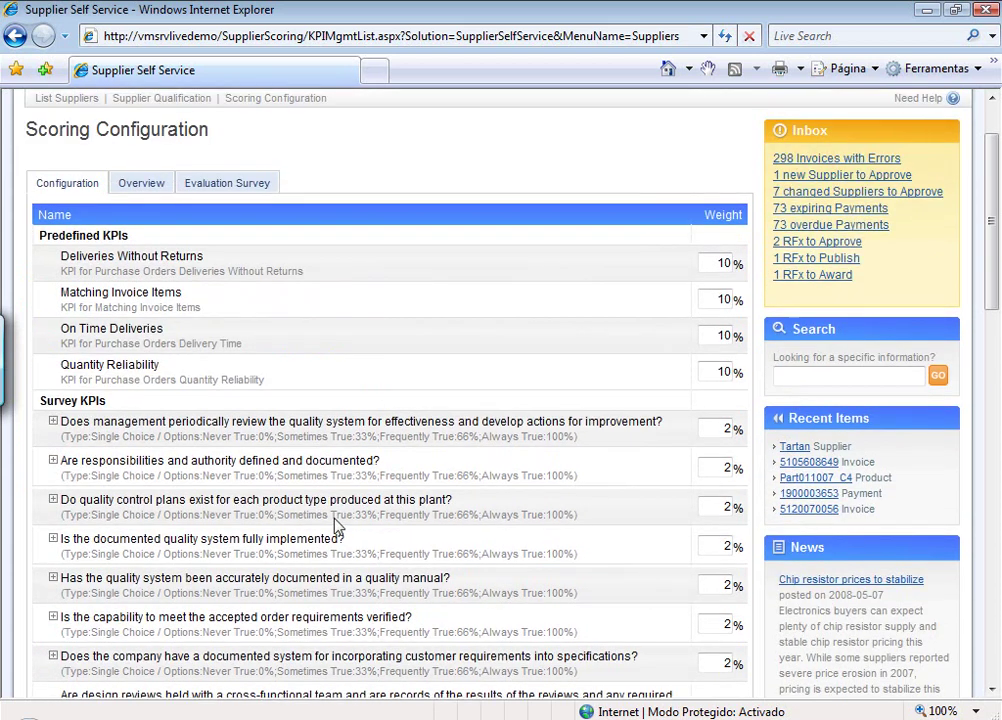
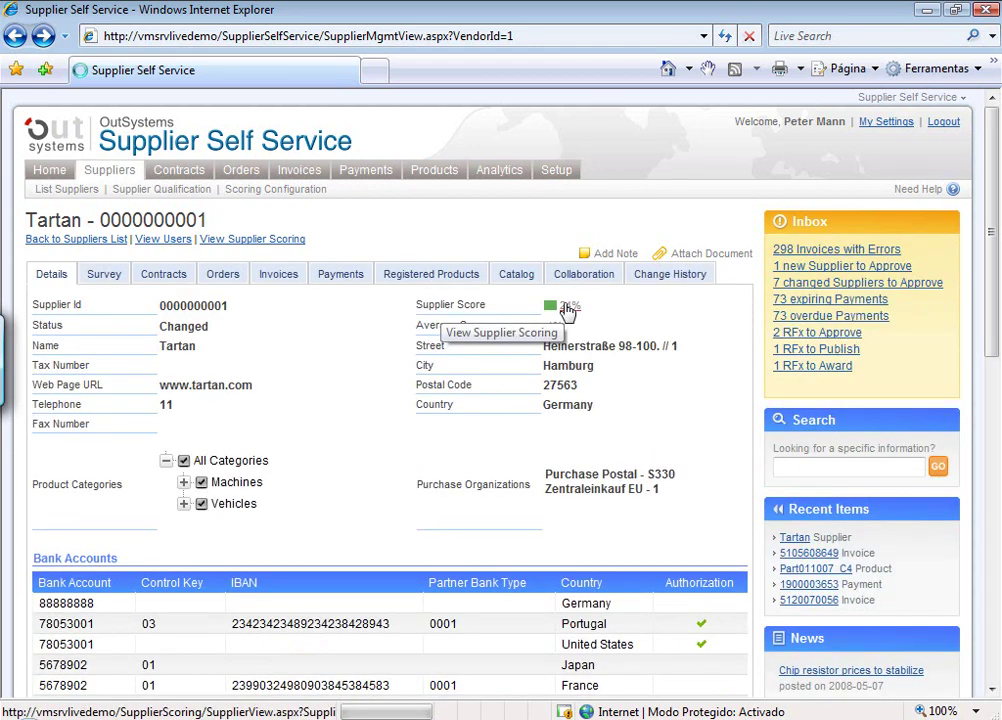
# - Open Tartan's Scoring History from its Supplier Score value and glance through the charts
pyautogui.click(566, 311)
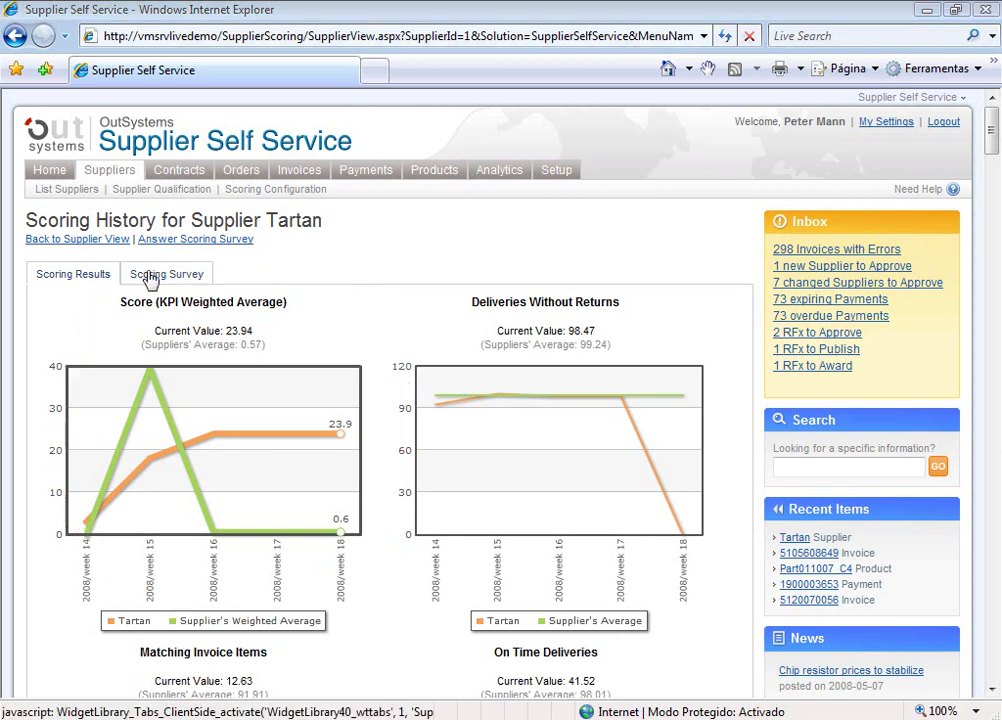
pyautogui.scroll(-2, 296, 273)
pyautogui.scroll(-2, 293, 275)
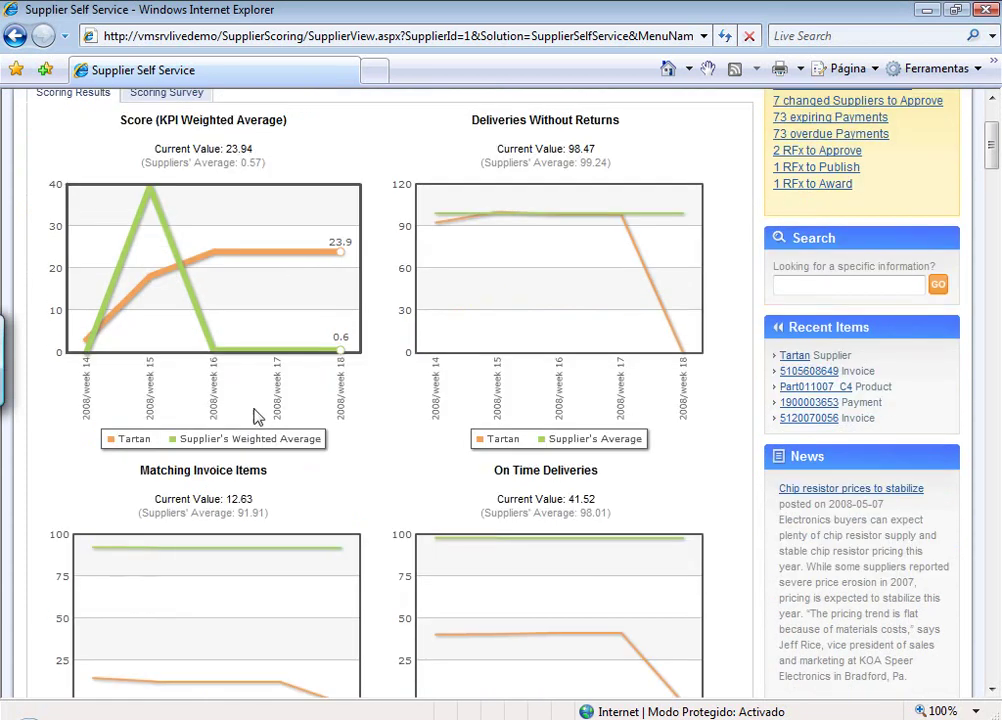
pyautogui.scroll(2, 600, 370)
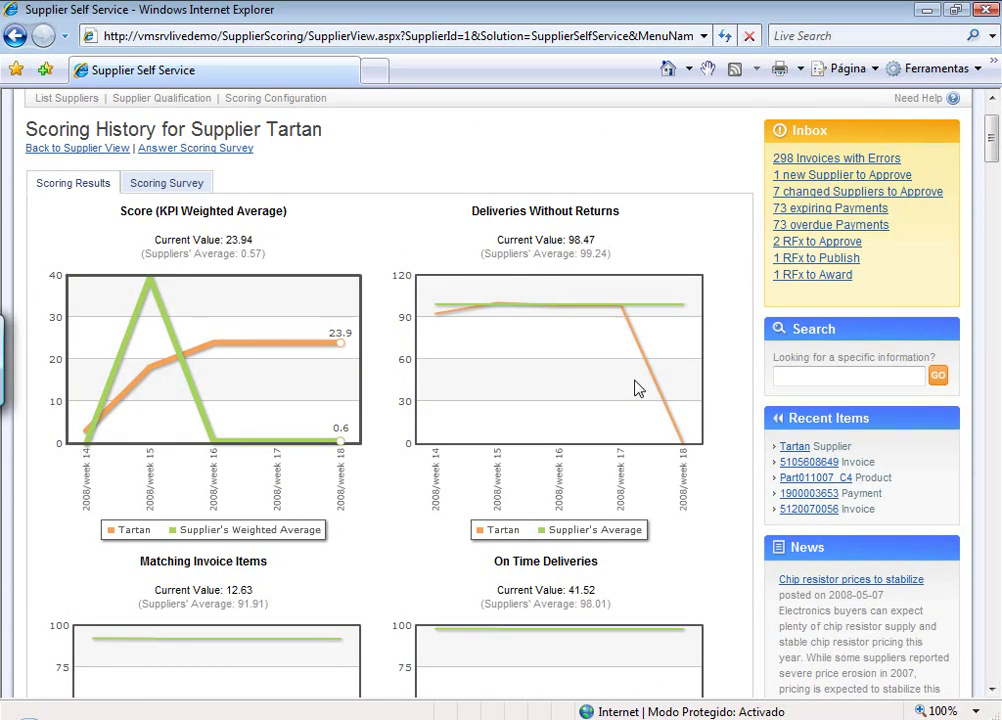
# - Circle the Deliveries Without Returns chart: 98.47 against the suppliers' average of 99.24
pyautogui.hotkey('ctrl', '2')
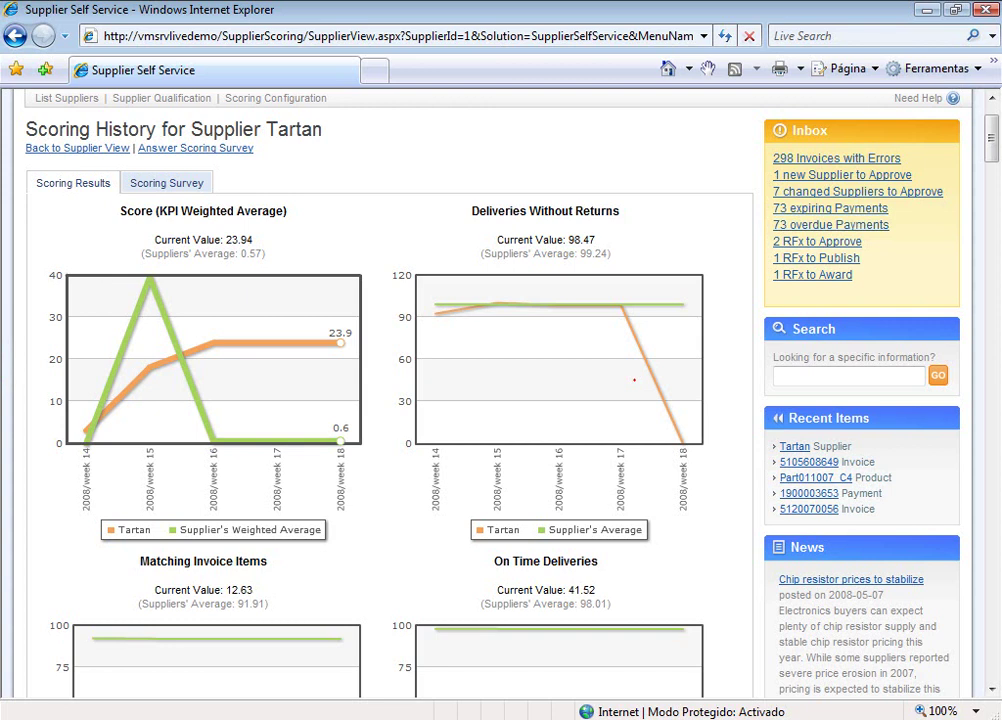
pyautogui.moveTo(585, 118)
pyautogui.mouseDown()
pyautogui.moveTo(560, 545)
pyautogui.moveTo(540, 127)
pyautogui.mouseUp()
pyautogui.scroll(-5, 434, 450)
pyautogui.scroll(-1, 480, 465)
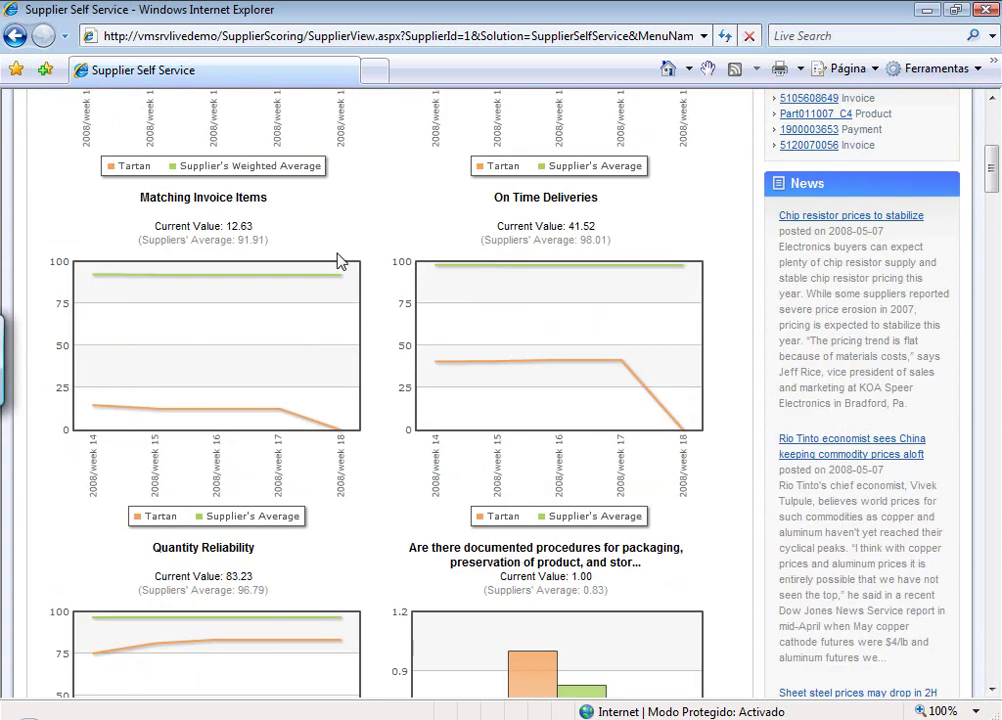
pyautogui.scroll(-1, 350, 392)
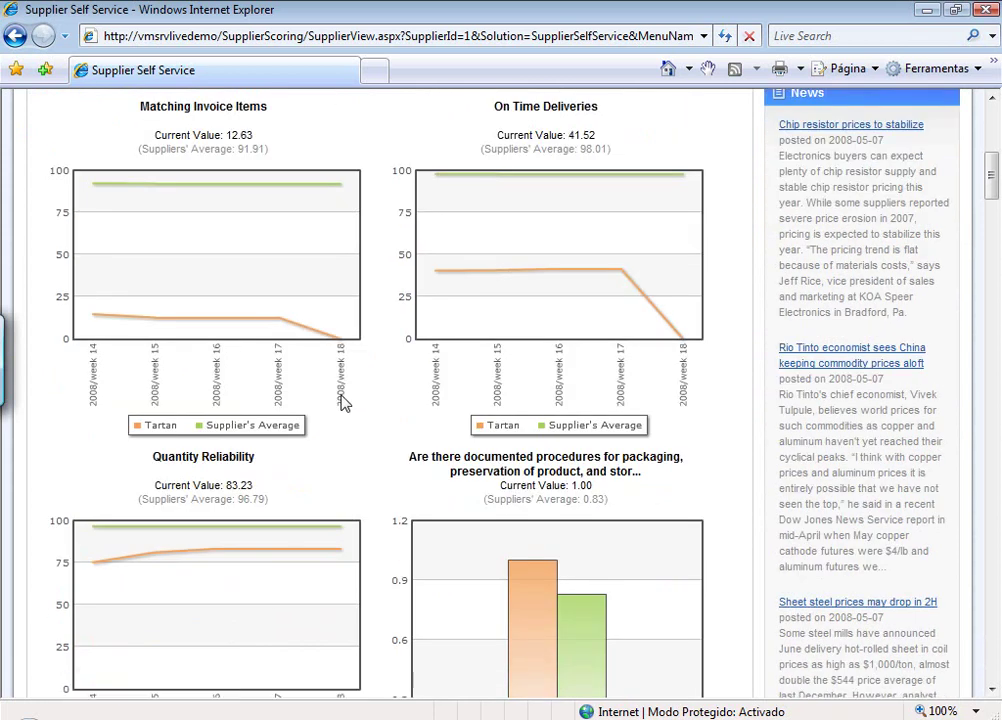
pyautogui.scroll(-3, 242, 405)
pyautogui.moveTo(608, 385)
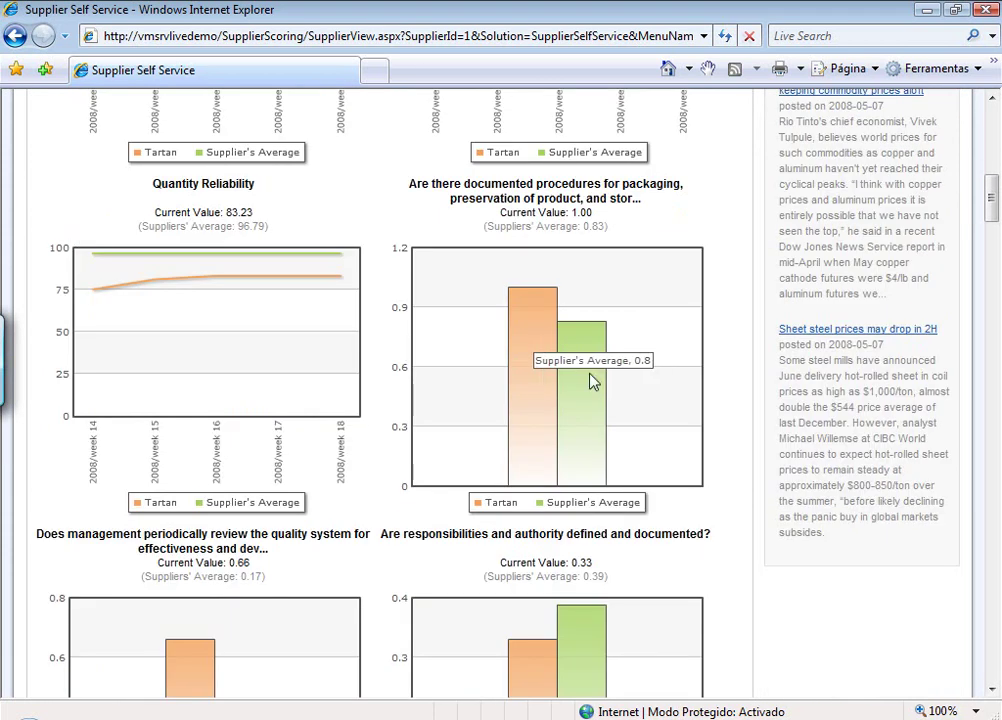
# - Scroll through the remaining KPI charts, then jump back to the top of the page
pyautogui.scroll(-1, 600, 374)
pyautogui.scroll(-1, 580, 345)
pyautogui.scroll(-1, 561, 300)
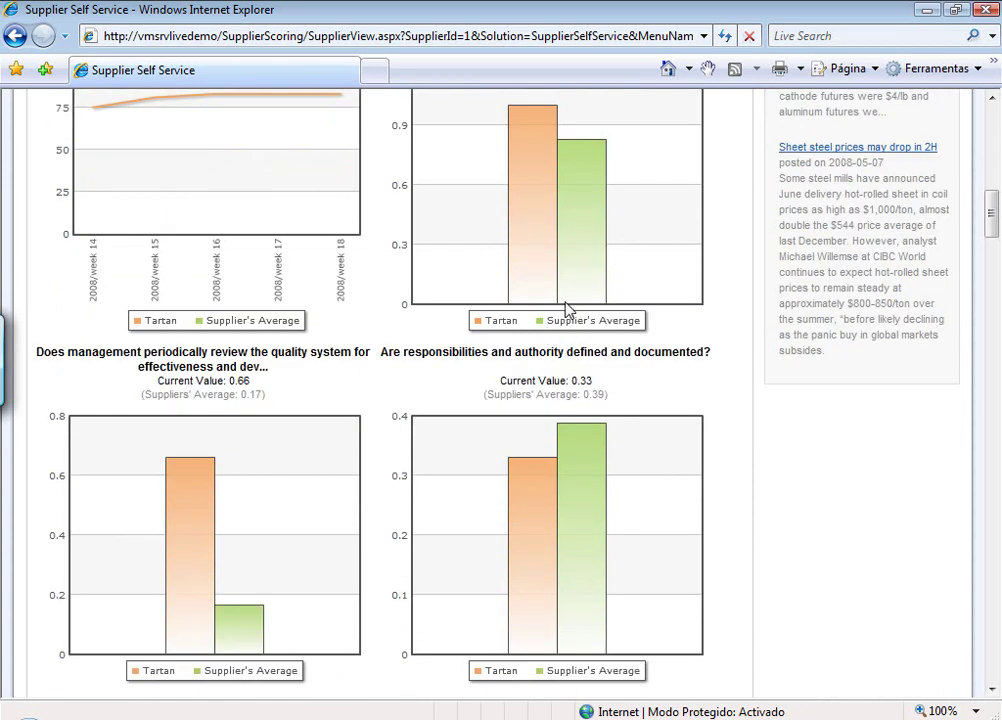
pyautogui.scroll(-1, 559, 360)
pyautogui.moveTo(524, 528)
pyautogui.scroll(-4, 642, 508)
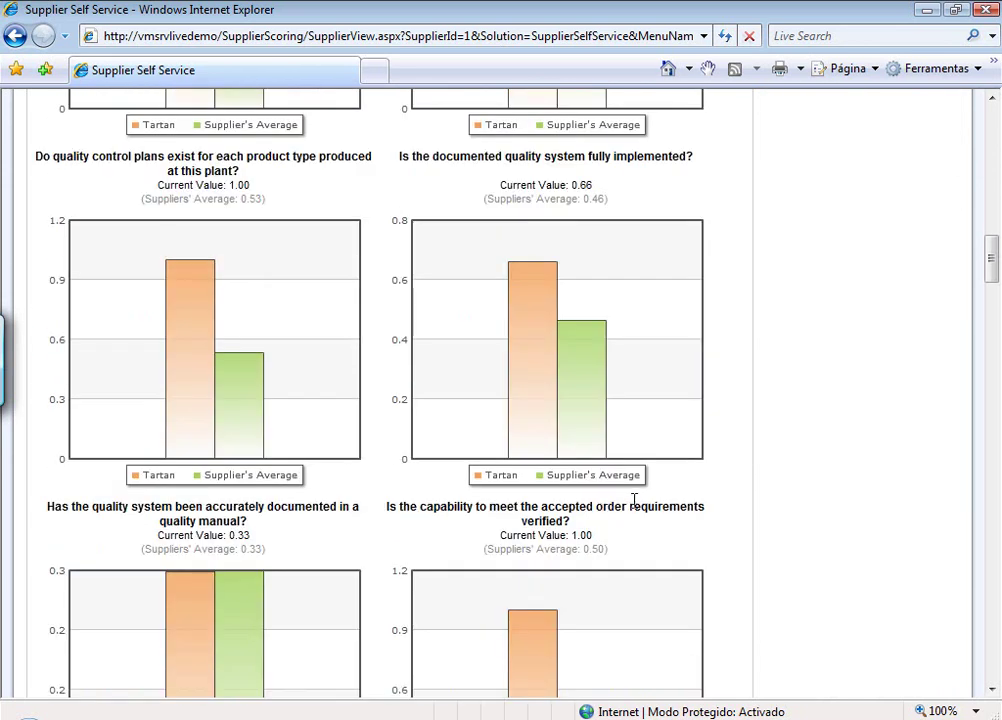
pyautogui.press('Home')
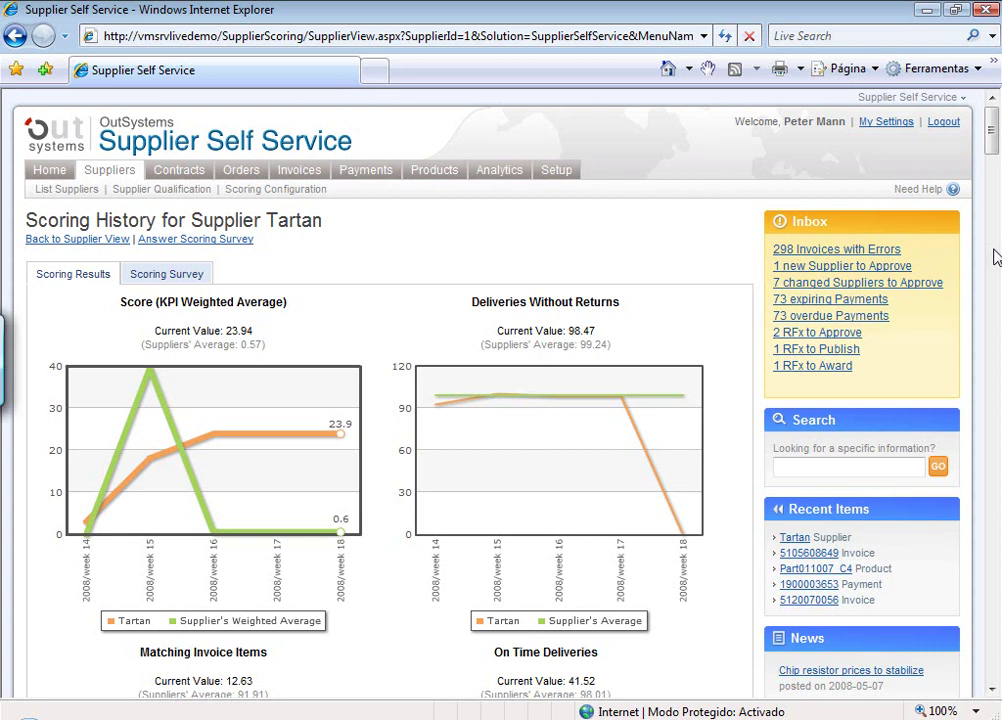
# - Check the contracts expiring soon, then list all 76 contracts with status
pyautogui.click(180, 171)
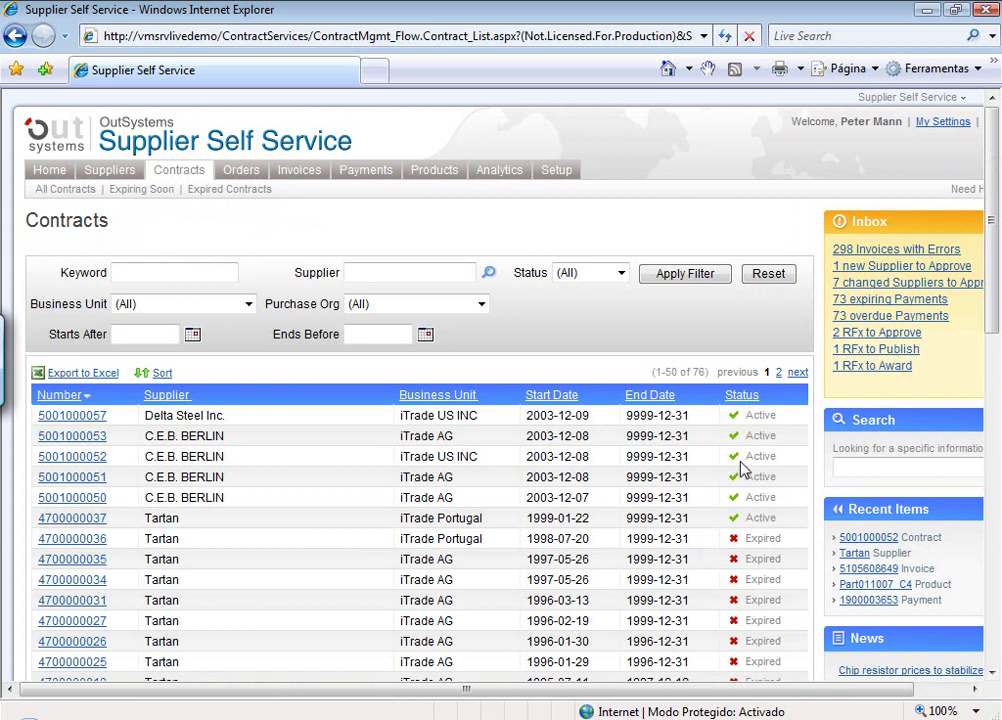
pyautogui.click(128, 198)
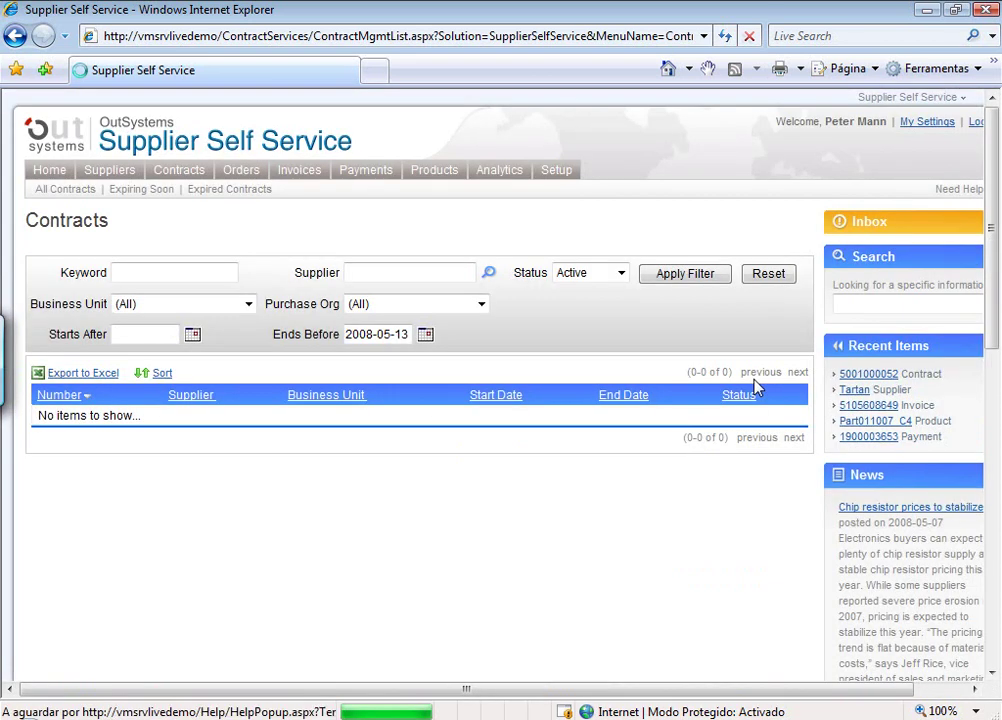
pyautogui.click(56, 191)
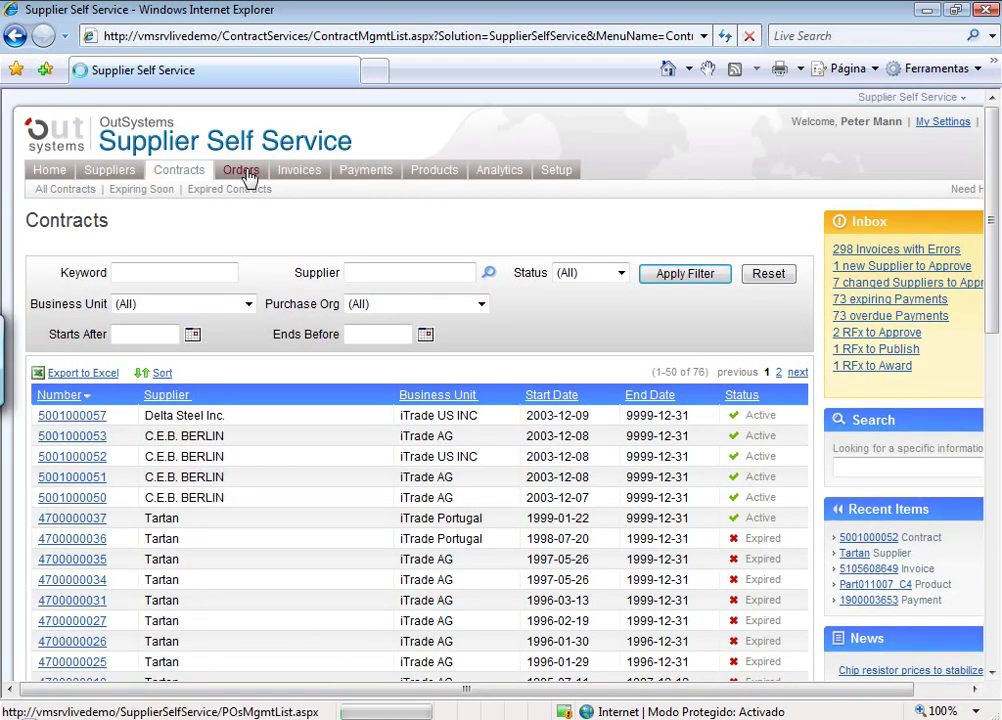
# - Open the Purchase Orders list of 8120 orders and scroll through suppliers, statuses and amounts
pyautogui.click(245, 175)
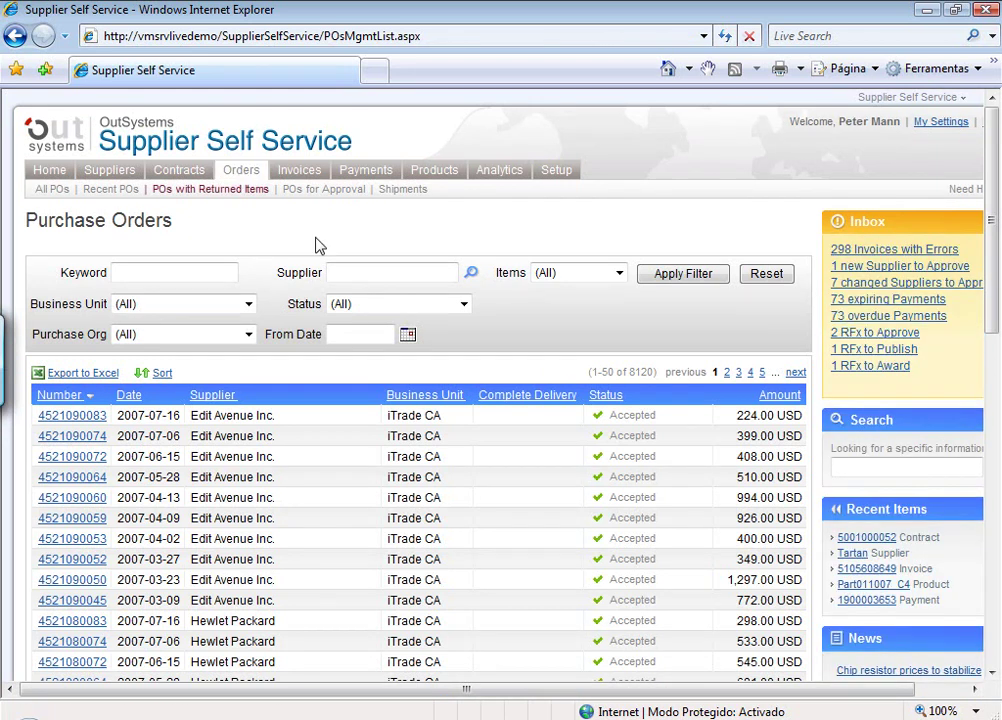
pyautogui.scroll(-3, 589, 510)
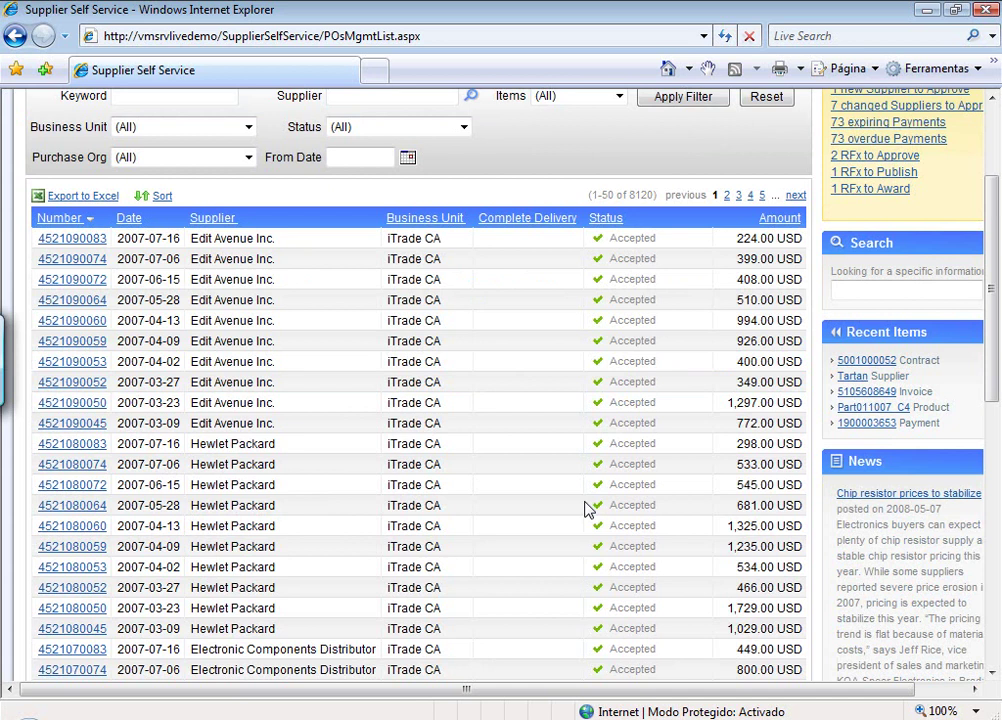
pyautogui.scroll(-3, 586, 512)
pyautogui.scroll(-3, 597, 525)
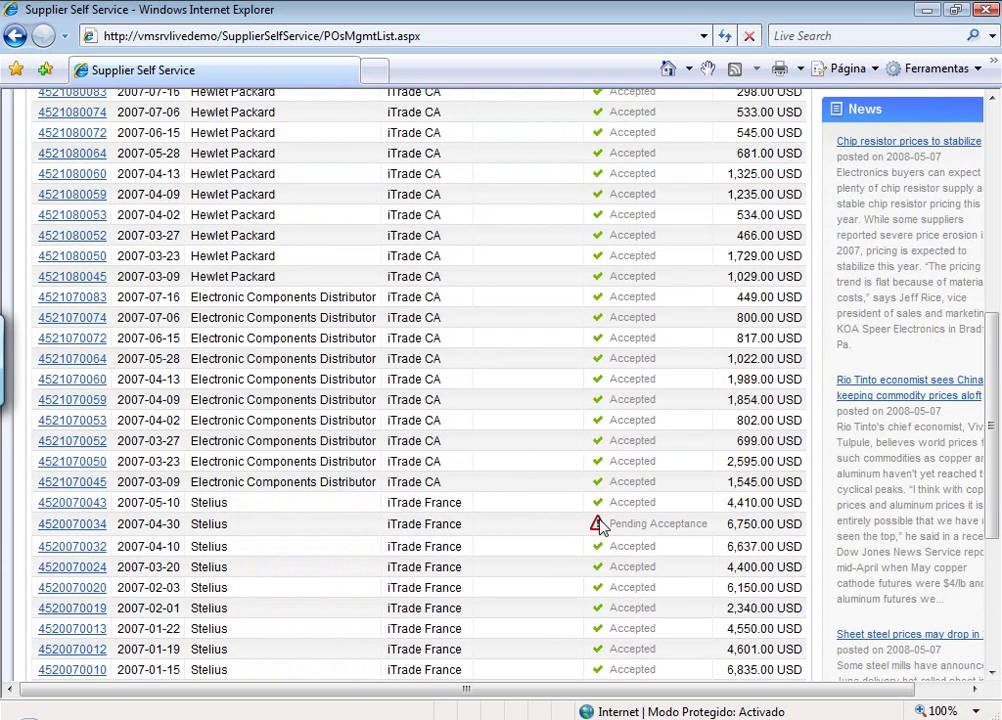
pyautogui.scroll(8, 600, 525)
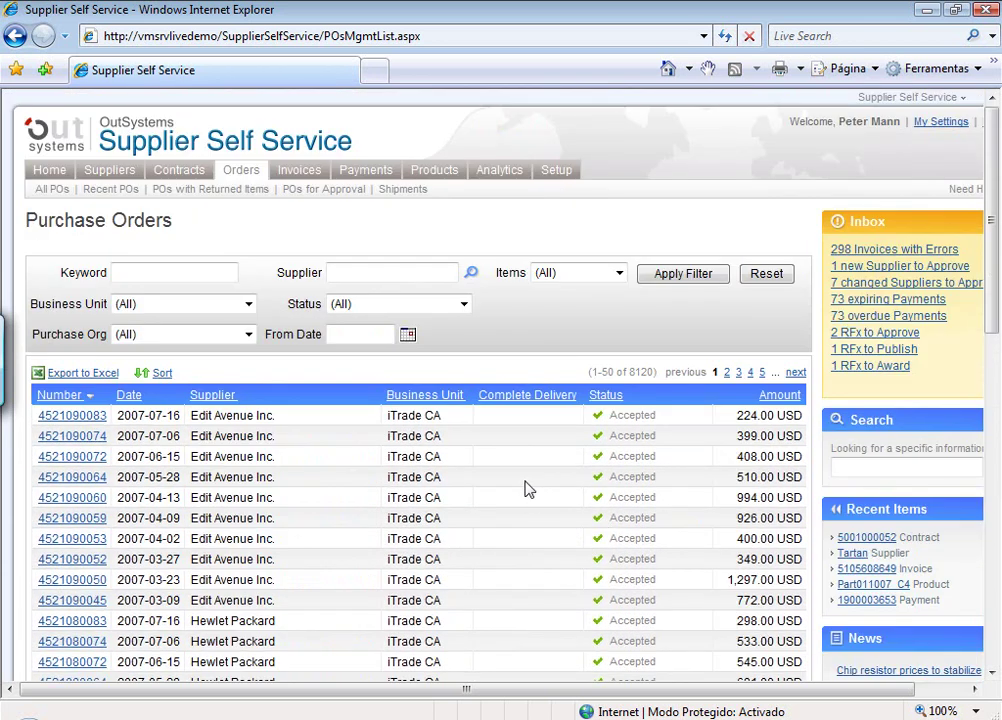
pyautogui.scroll(-2, 520, 476)
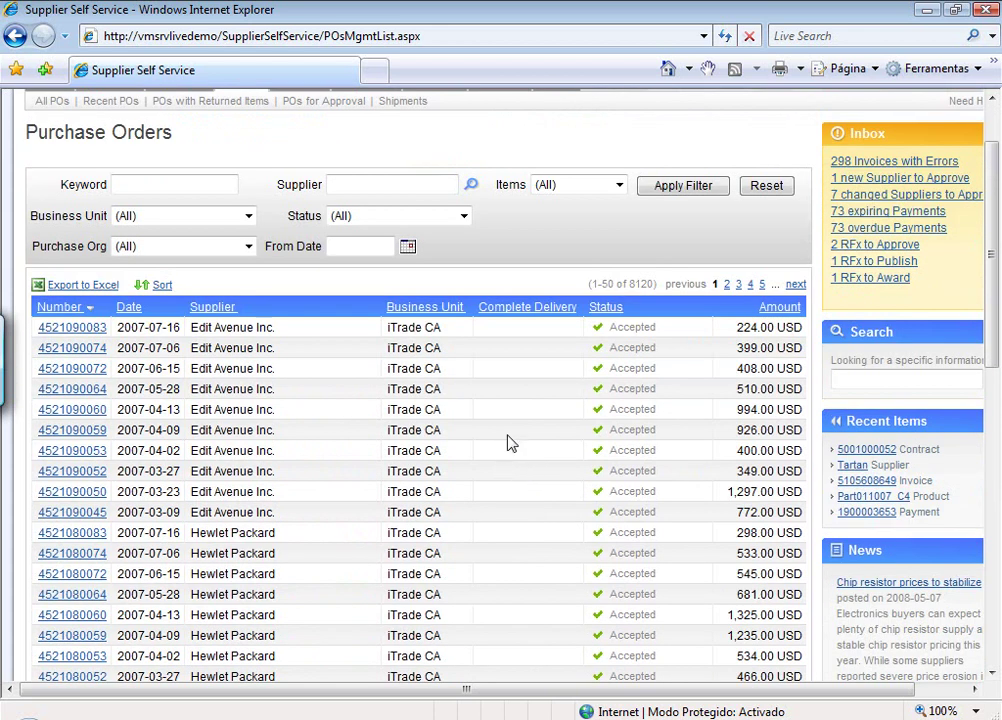
pyautogui.scroll(2, 470, 396)
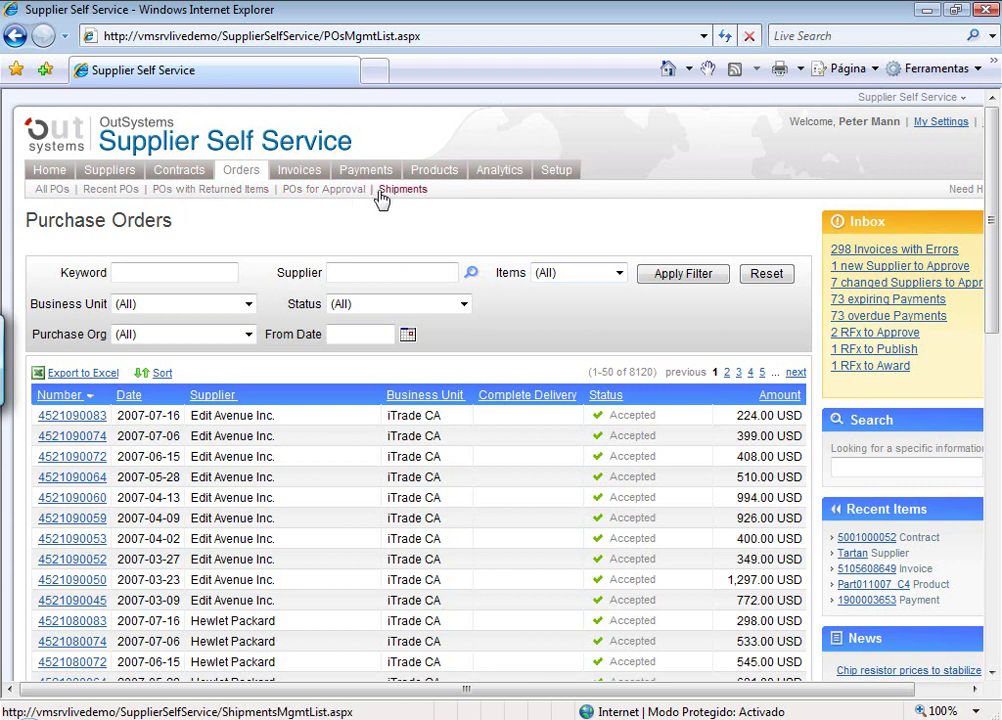
# - Review the 298 invoices that contain errors, then bring up the 15240-entry Payments list
pyautogui.click(299, 170)
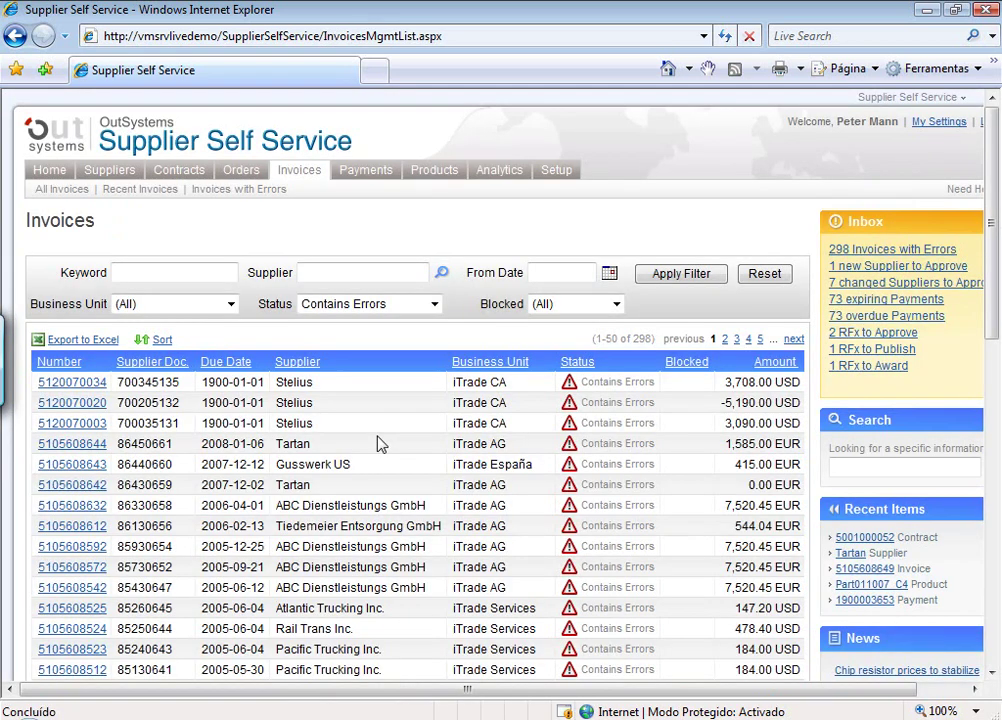
pyautogui.scroll(-2, 340, 400)
pyautogui.scroll(2, 376, 468)
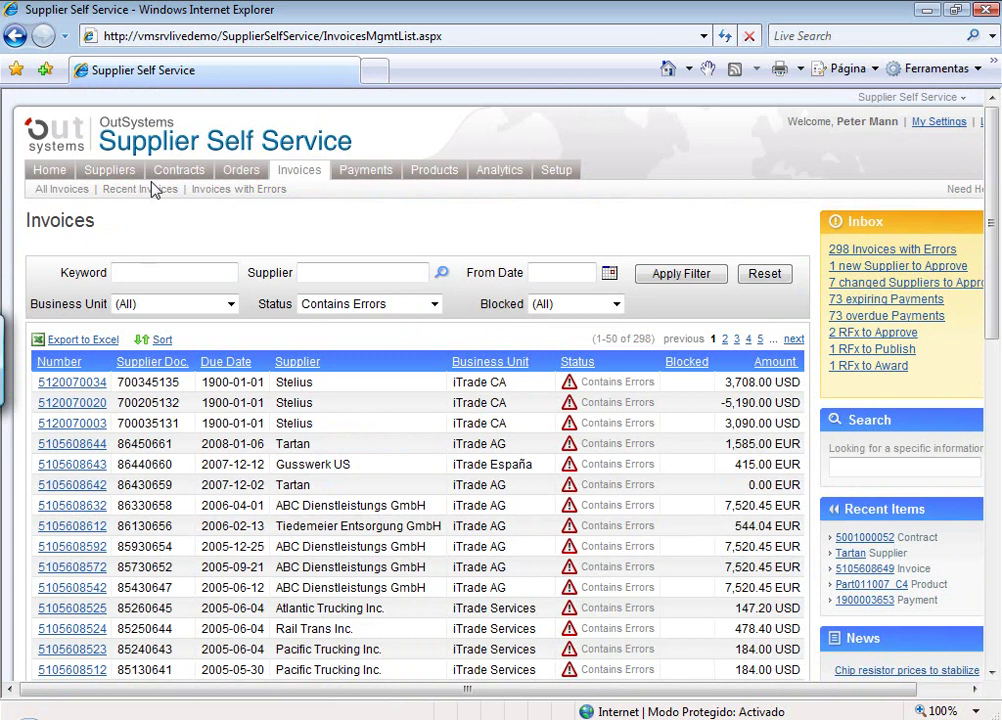
pyautogui.click(367, 172)
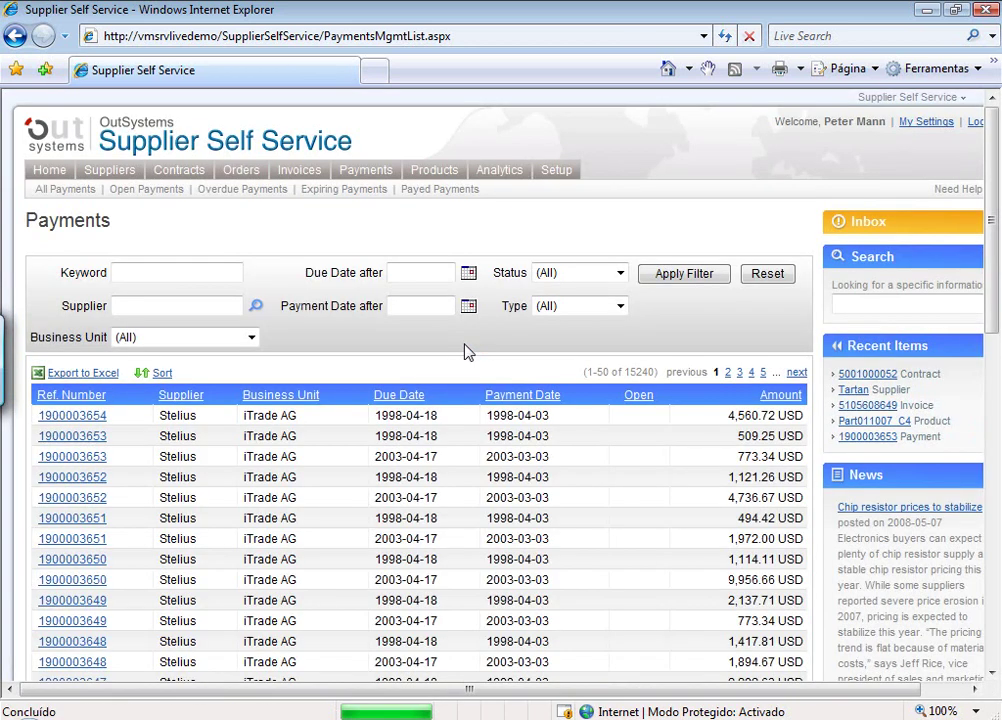
# - Try the Payments Keyword and Due Date after filters, then show Registered Products
pyautogui.click(148, 271)
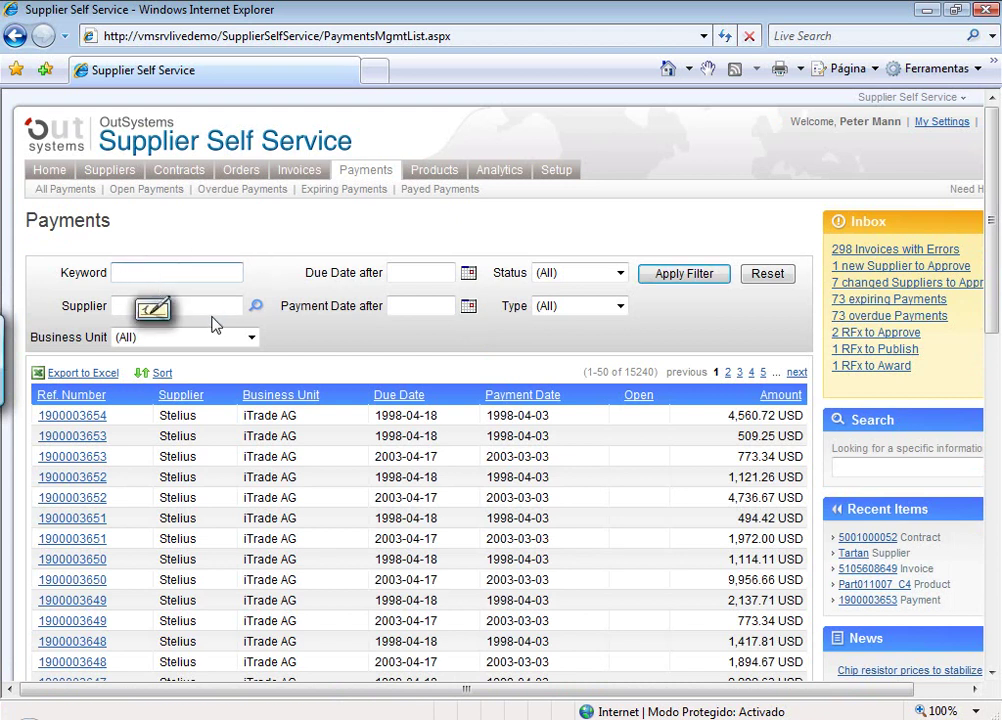
pyautogui.click(418, 270)
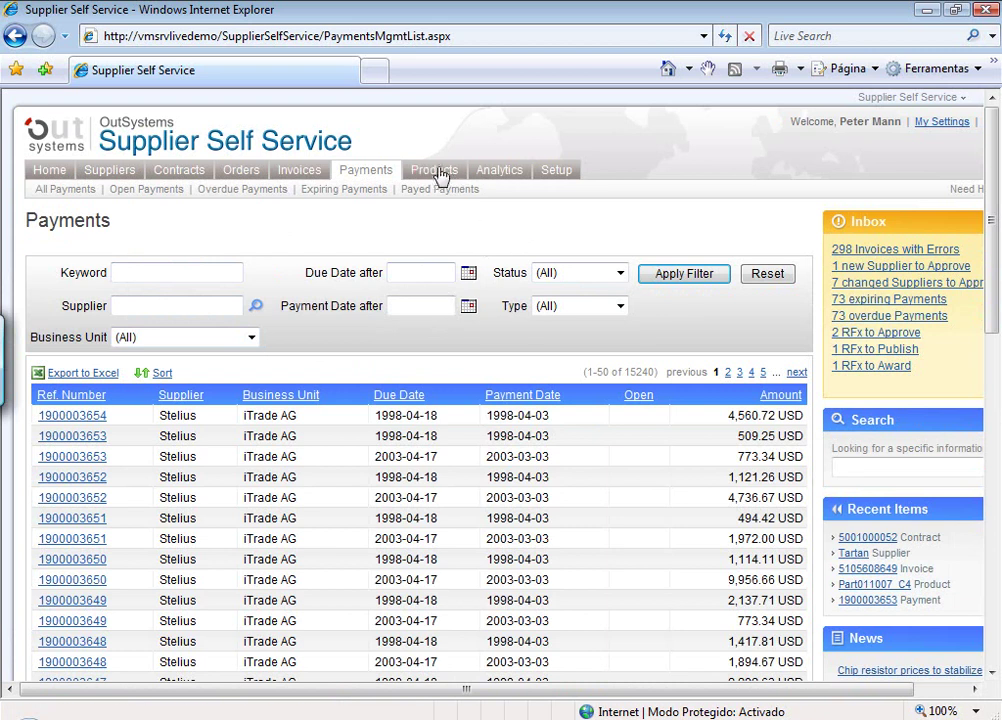
pyautogui.click(433, 172)
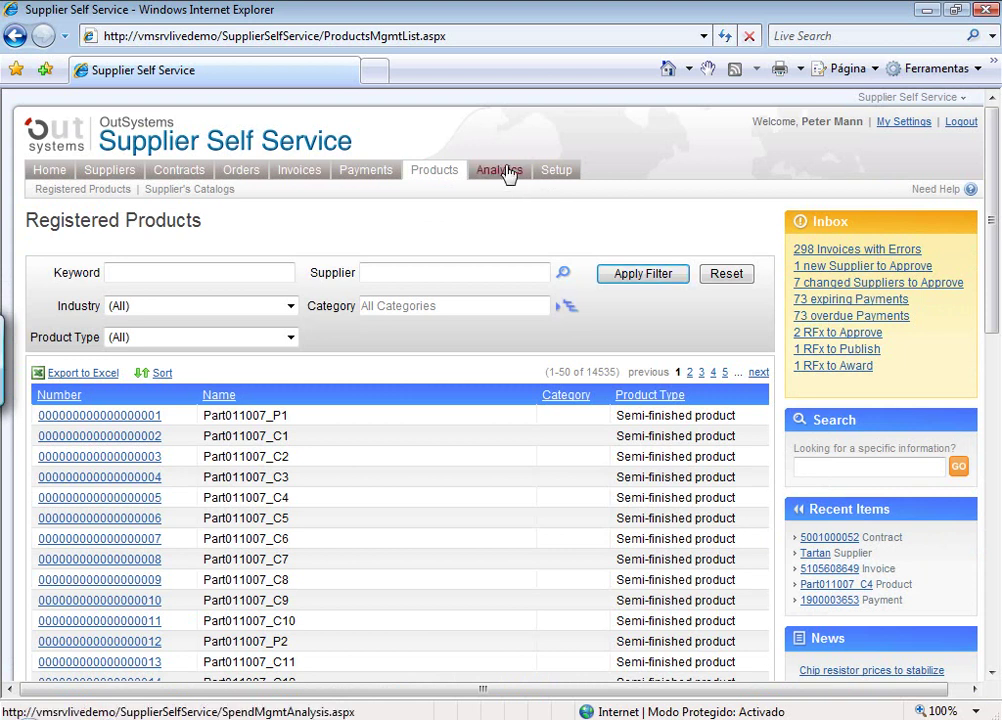
# - Open the Spend Analysis dashboard with spend by month, product type and supplier
pyautogui.click(508, 174)
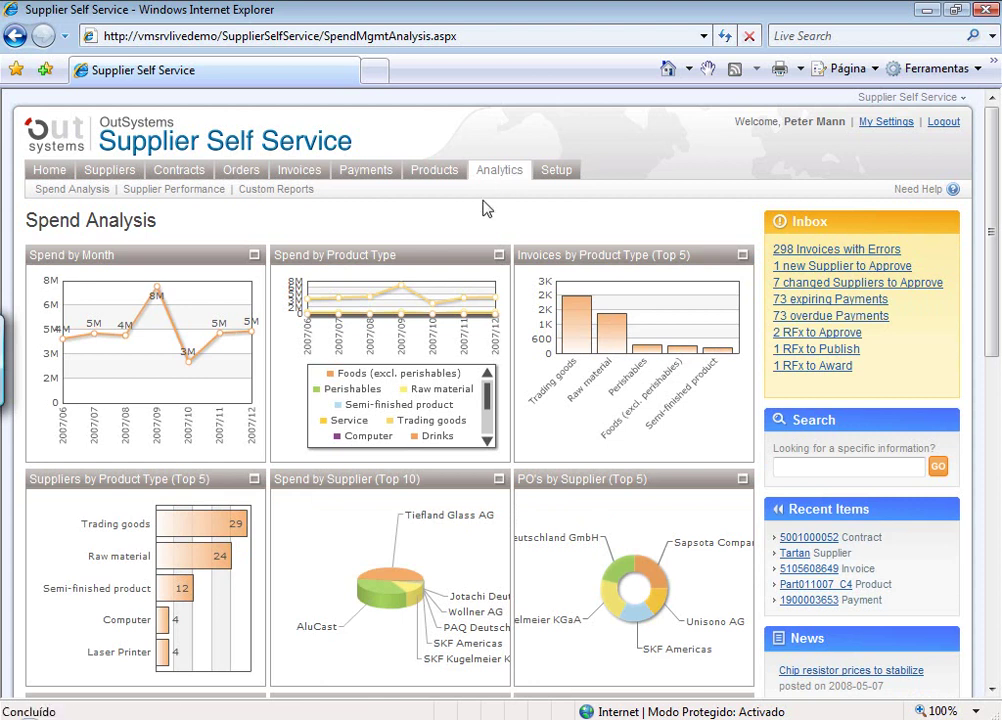
# - Scroll through the Custom Reports' 9 saved reports, then log out of the portal
pyautogui.scroll(-2, 490, 195)
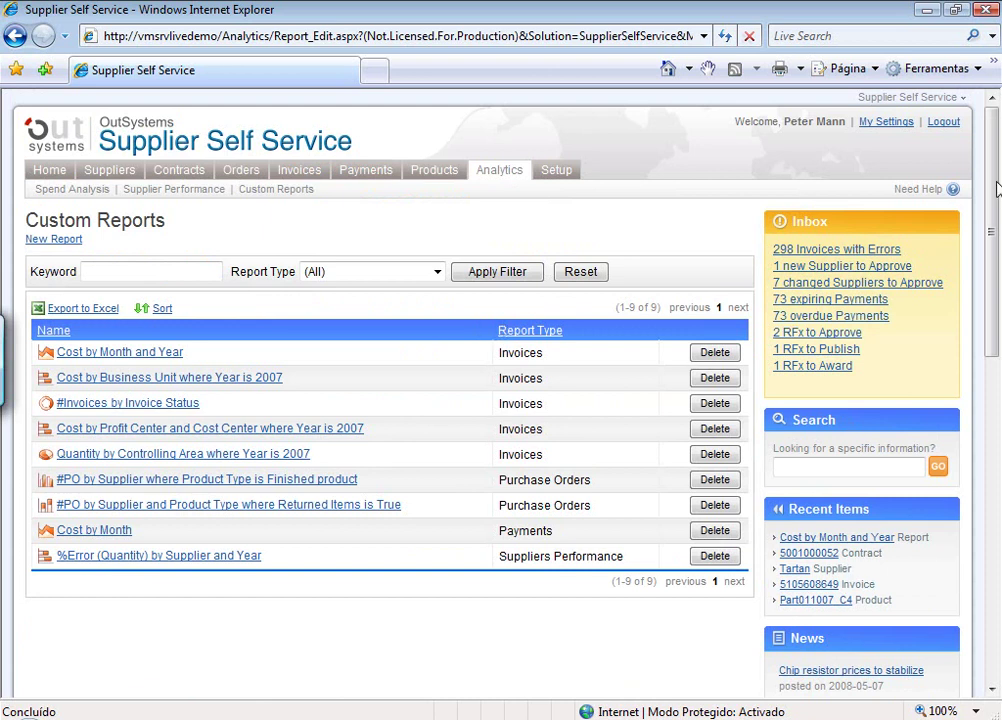
pyautogui.click(951, 122)
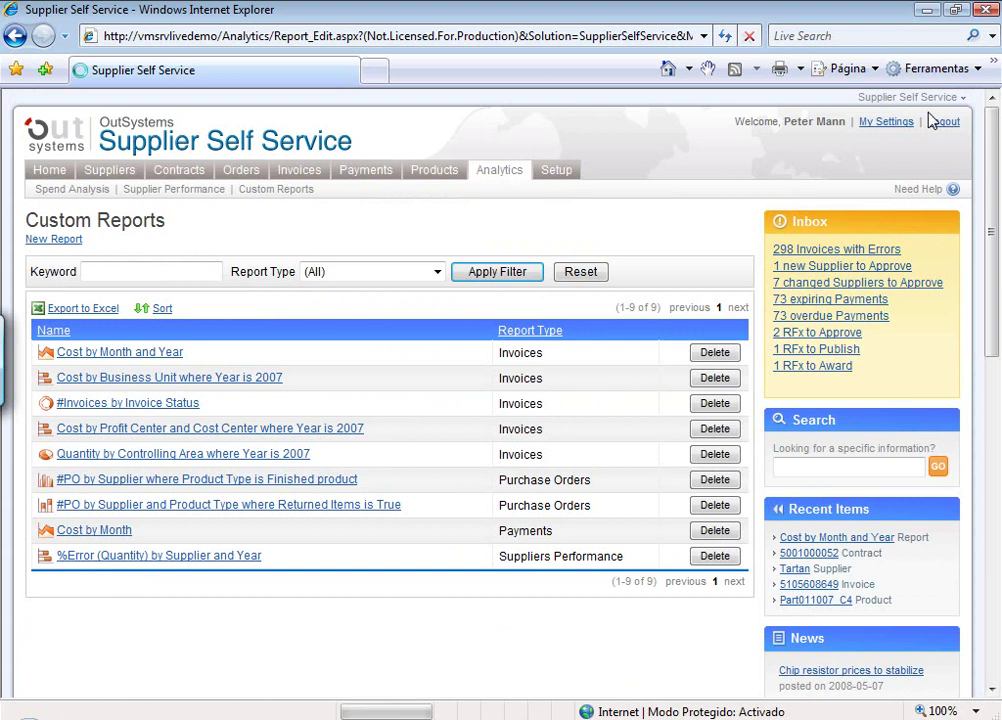